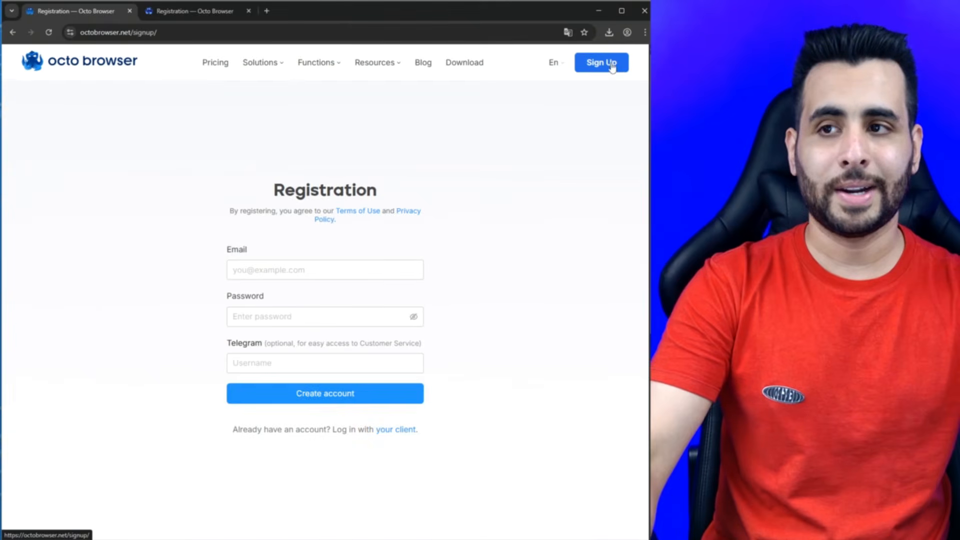
- Fill in the account email and password on the Registration form and submit it
drag(226, 249, 245, 249)
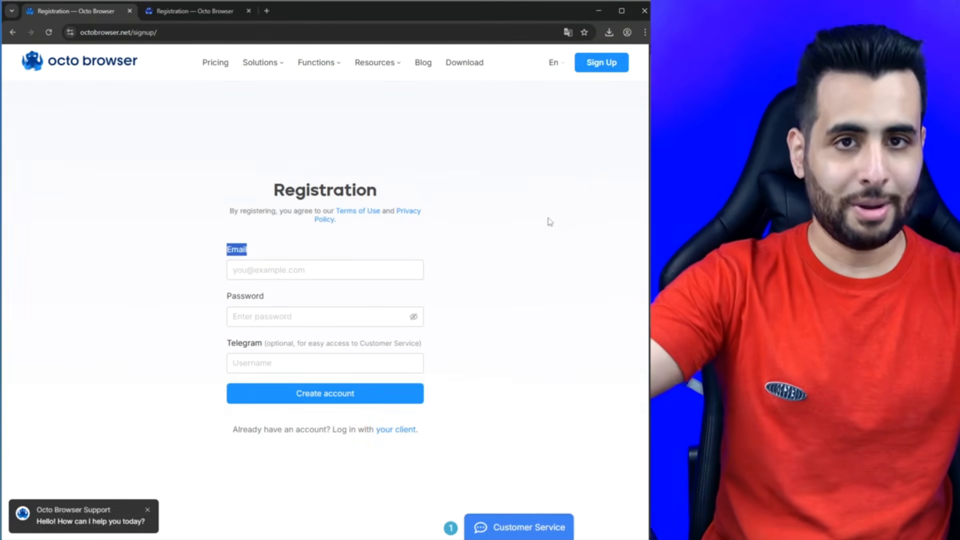
drag(259, 197, 216, 251)
click(264, 269)
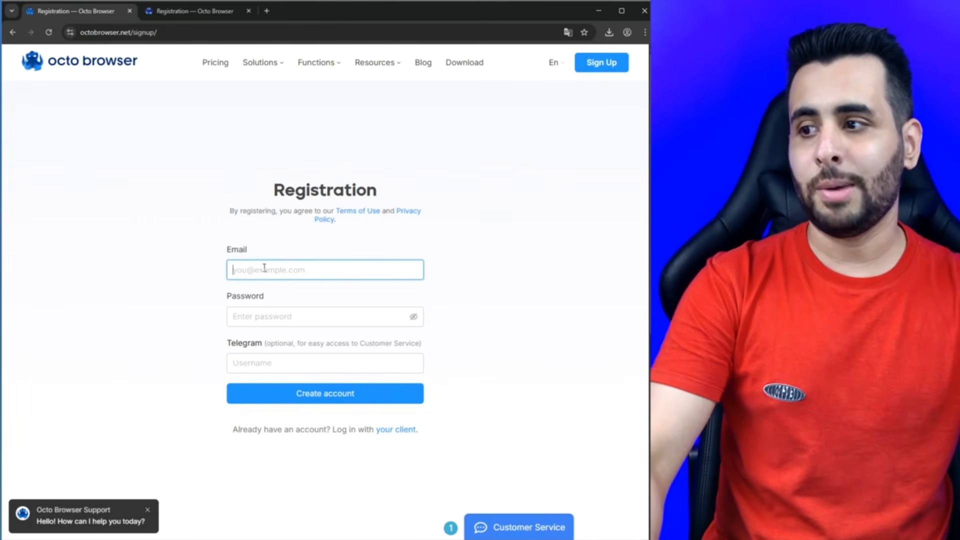
drag(225, 301, 269, 350)
click(247, 364)
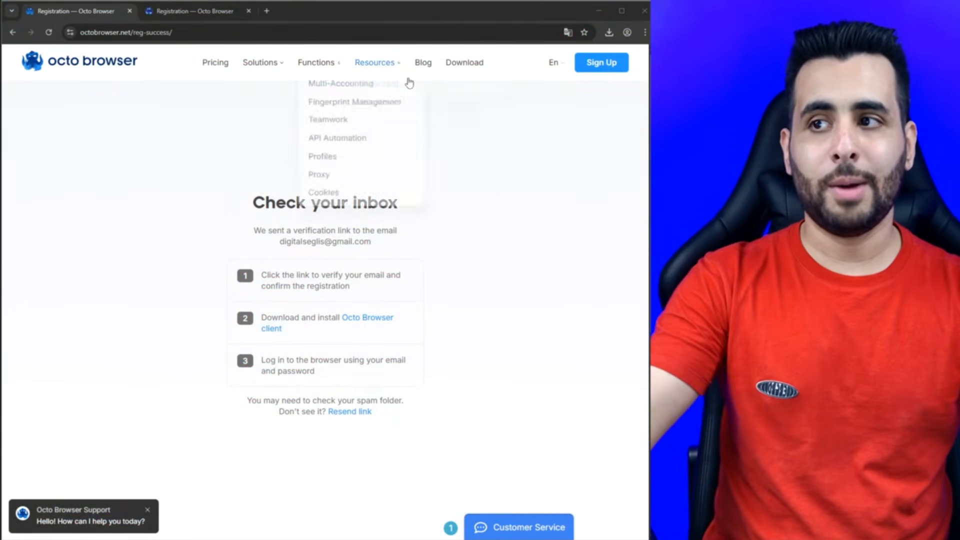
- Download the Windows x64 client from the download page and check the download's progress
click(473, 64)
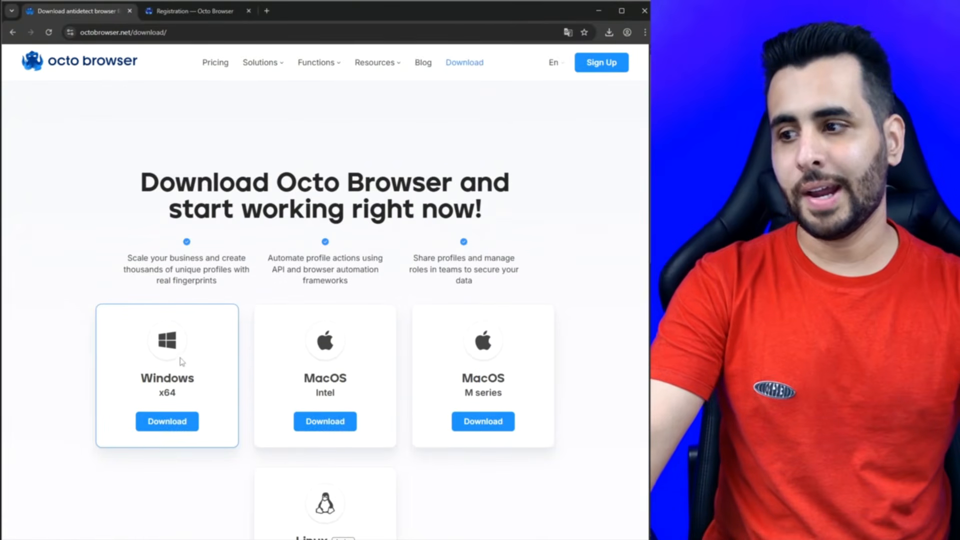
scroll(258, 221, down, 3)
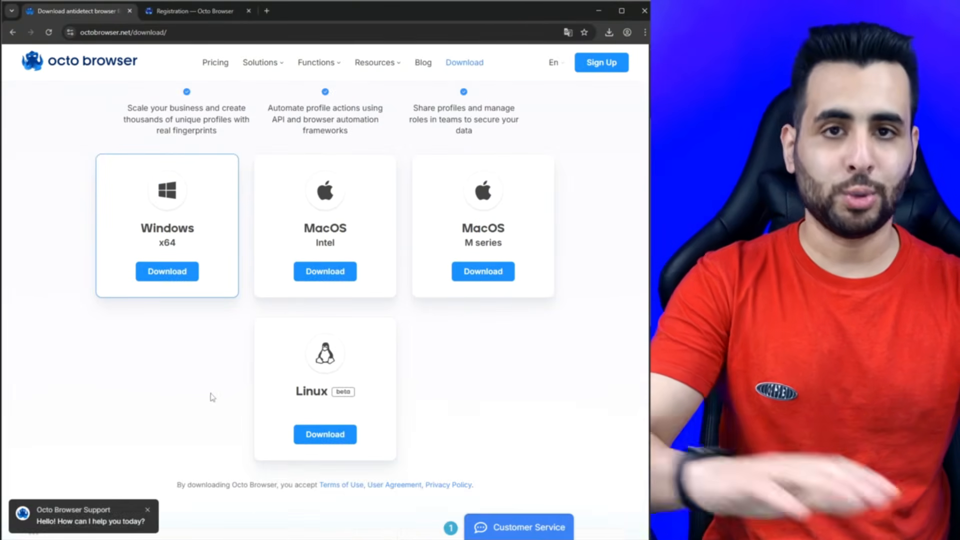
click(176, 271)
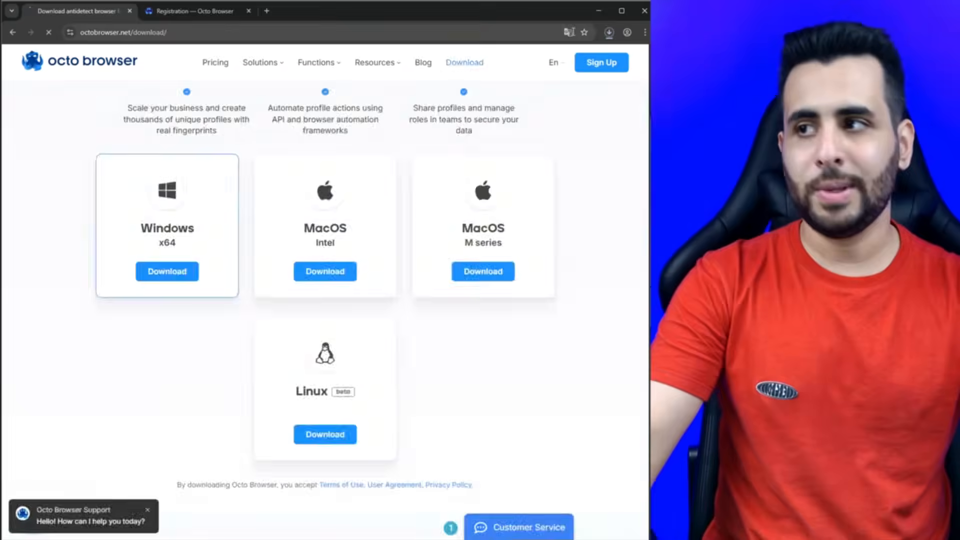
click(610, 33)
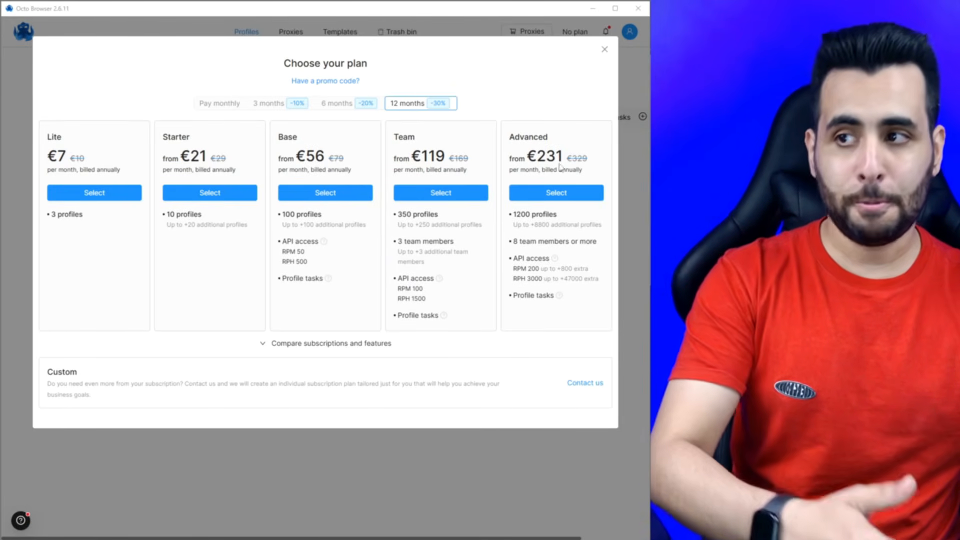
- Compare the Pay monthly and 12-month plan prices, then look at the promo code entry
click(212, 105)
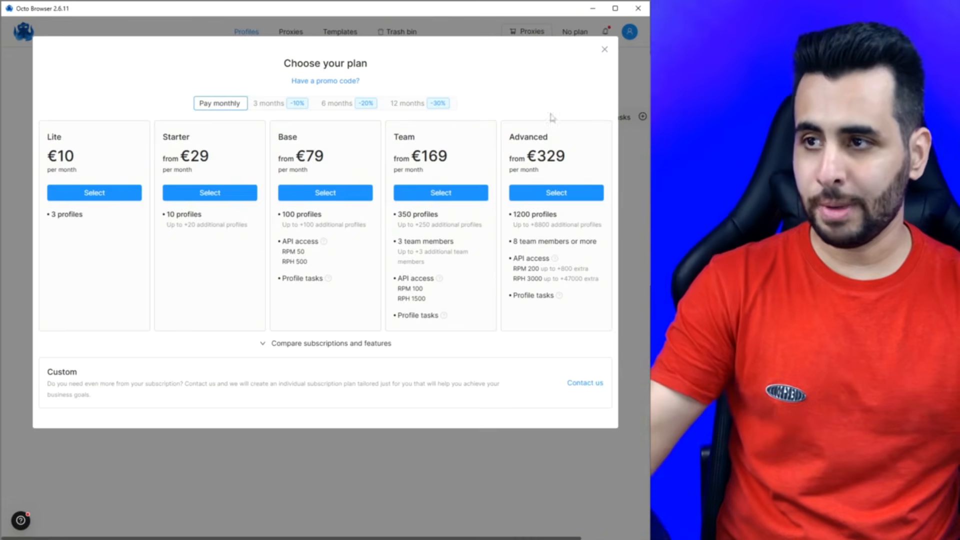
click(421, 104)
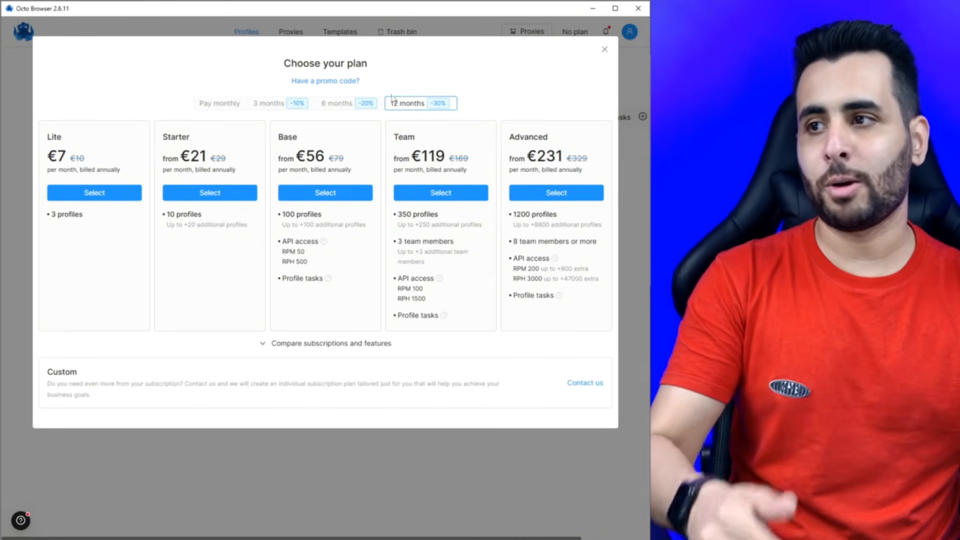
click(322, 82)
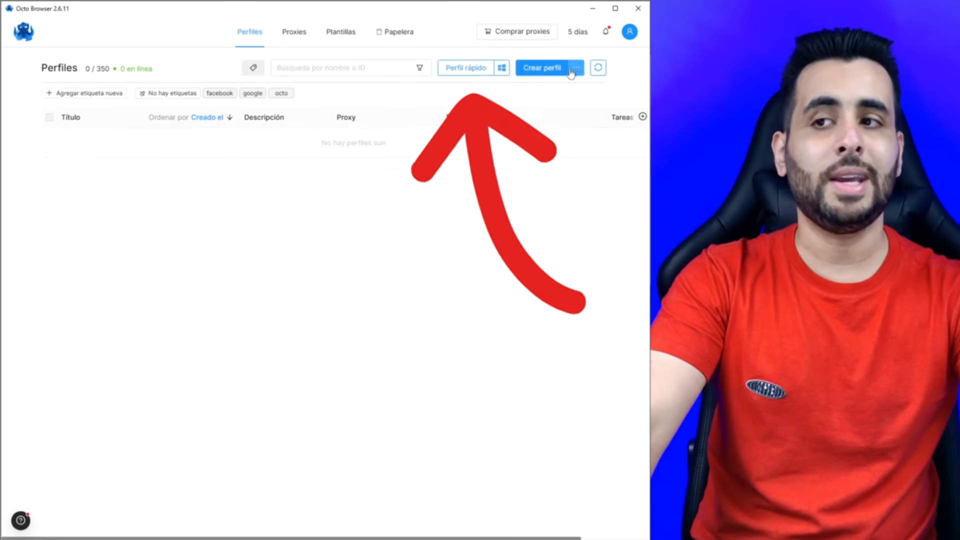
- Create a quick profile with default settings and rename it Cliente 1
click(472, 72)
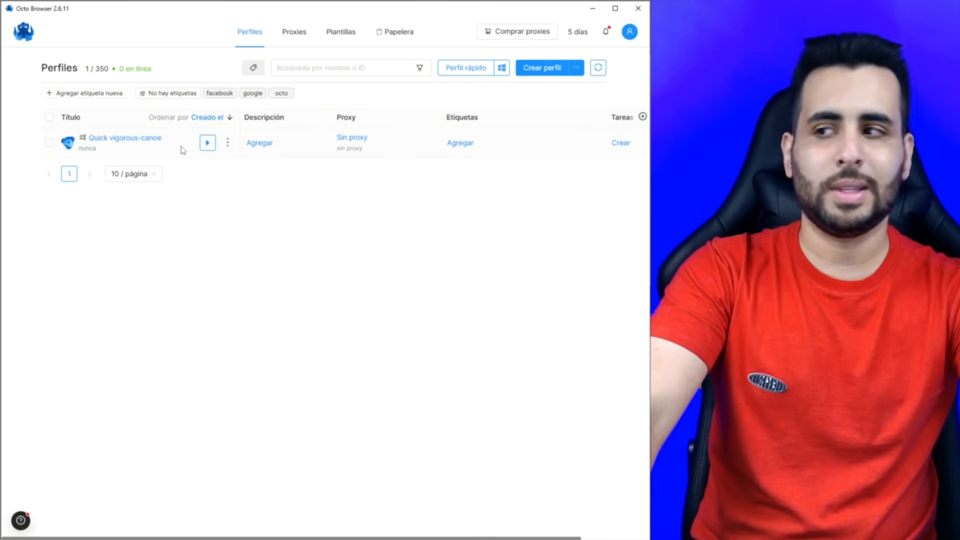
click(227, 145)
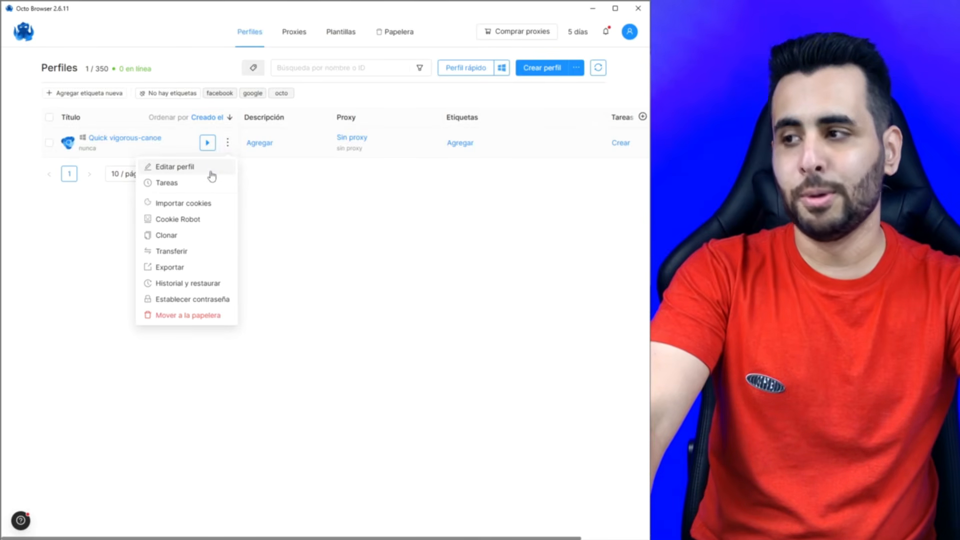
click(215, 167)
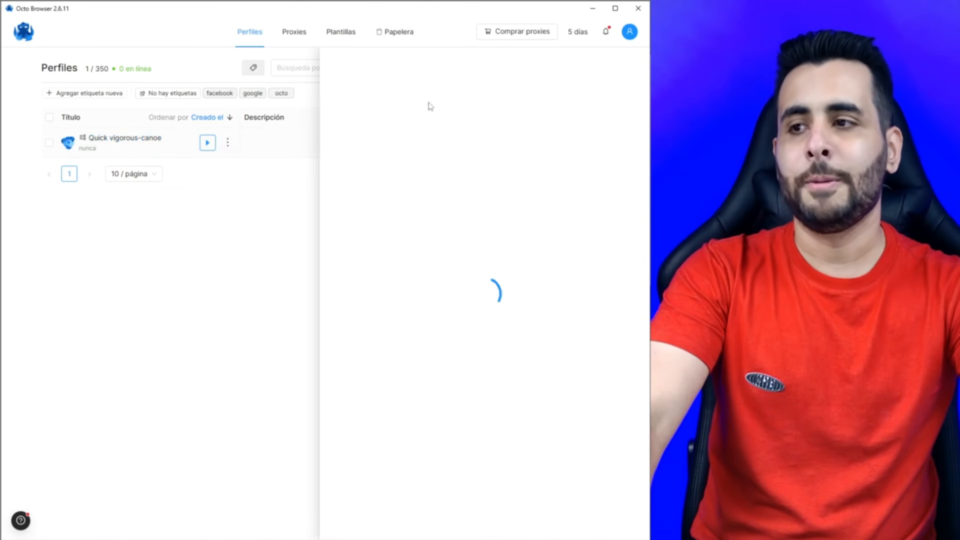
drag(454, 66, 116, 58)
text(cLIENTE)
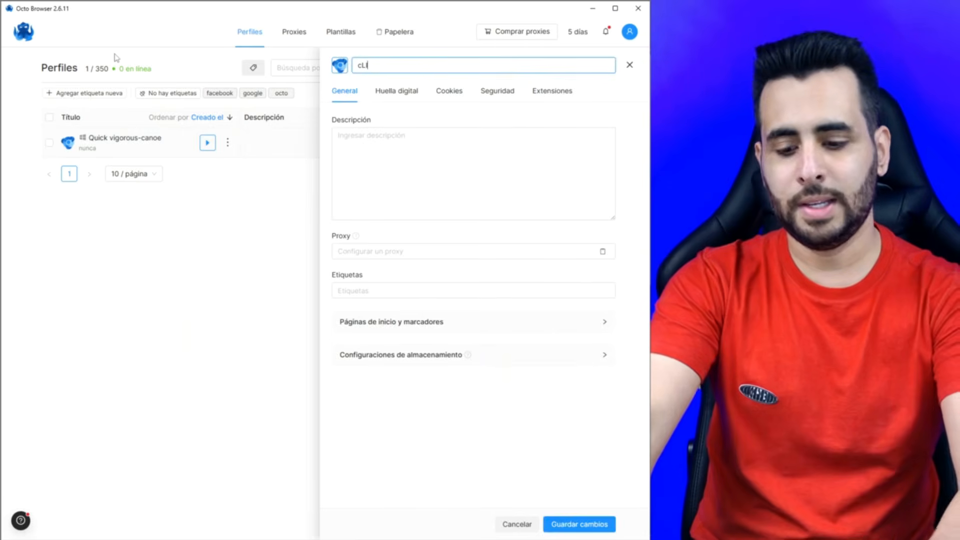
key(BackSpace)
key(BackSpace)
key(BackSpace)
key(BackSpace)
key(BackSpace)
key(BackSpace)
key(BackSpace)
text(Cliente 1)
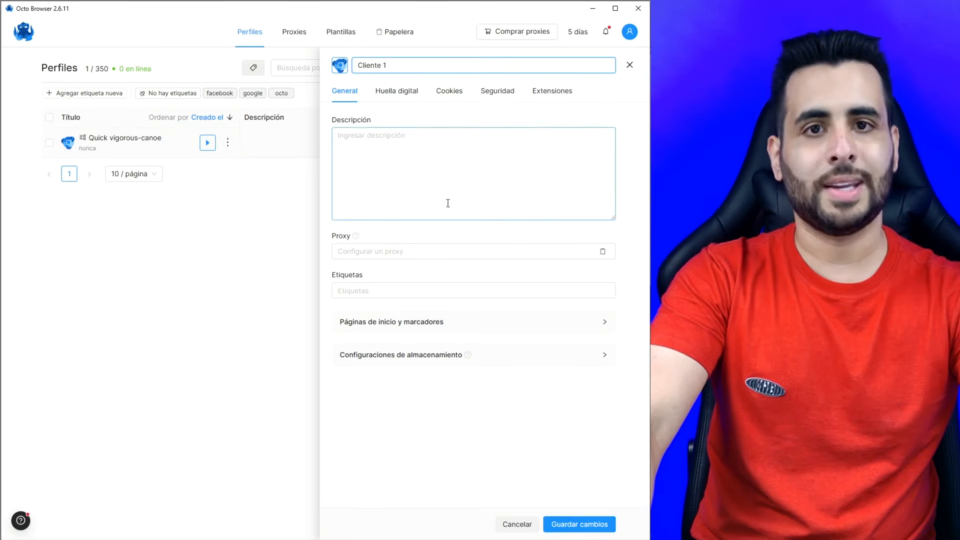
click(579, 525)
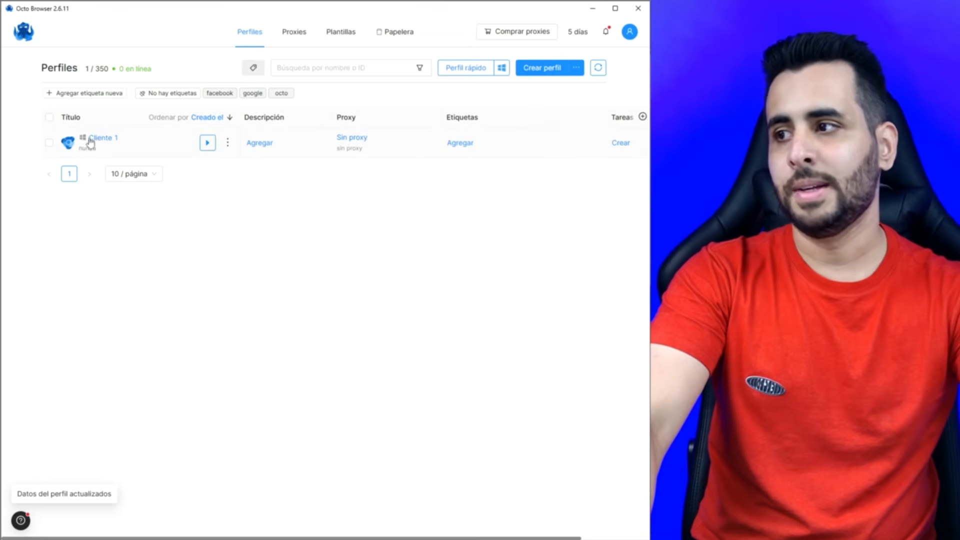
- Launch the Cliente 1 profile, then widen its browser window and move it higher
click(207, 144)
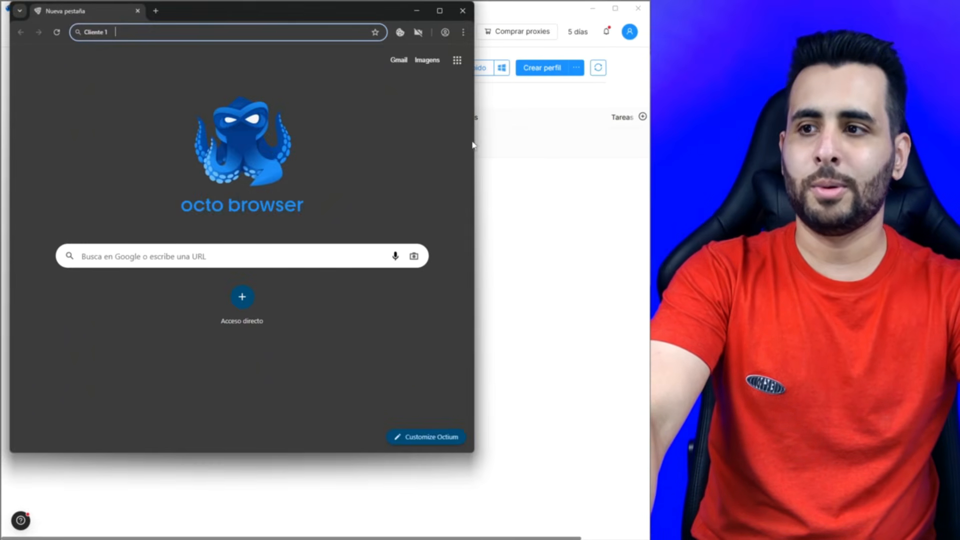
drag(472, 143, 644, 156)
click(353, 450)
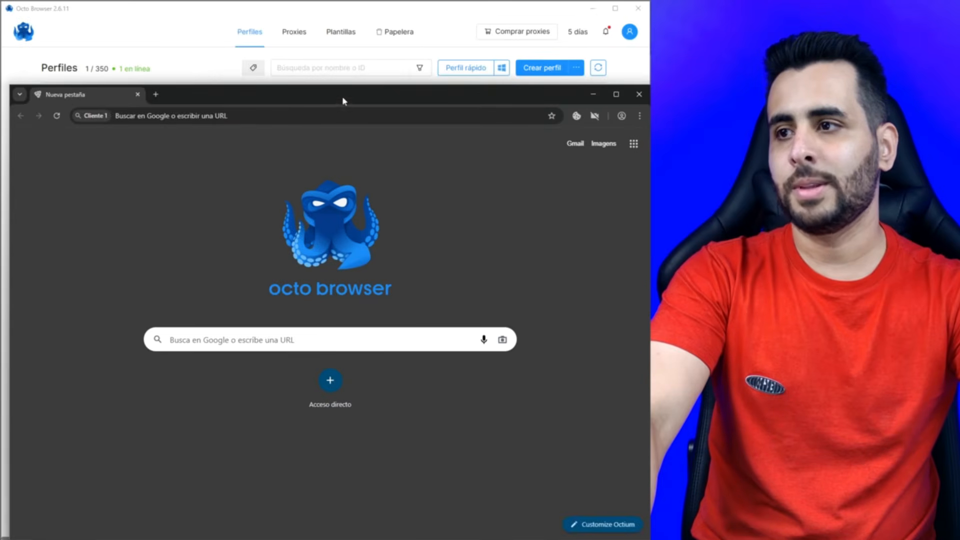
drag(341, 100, 340, 40)
- Search for instagram, go to Instagram's login page, then close the Cliente 1 window
click(315, 284)
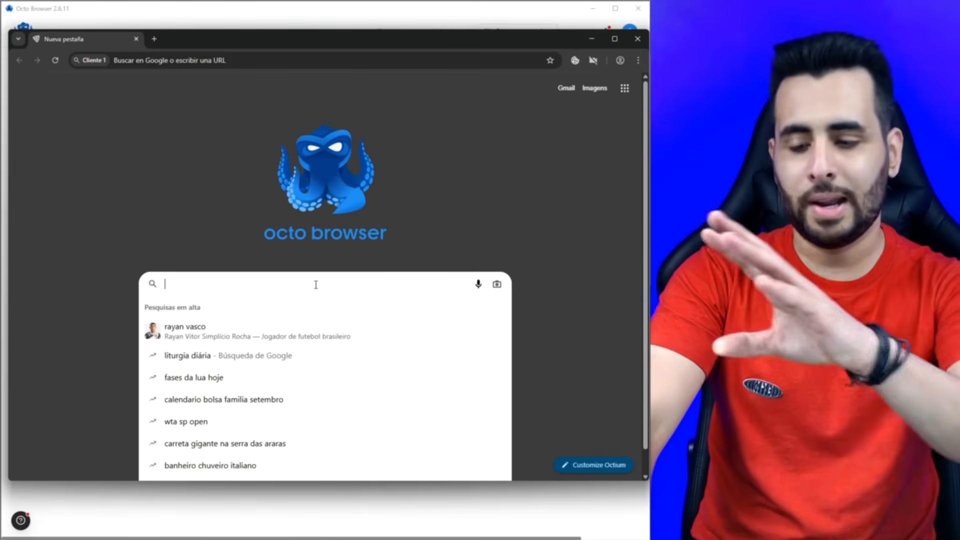
text(in)
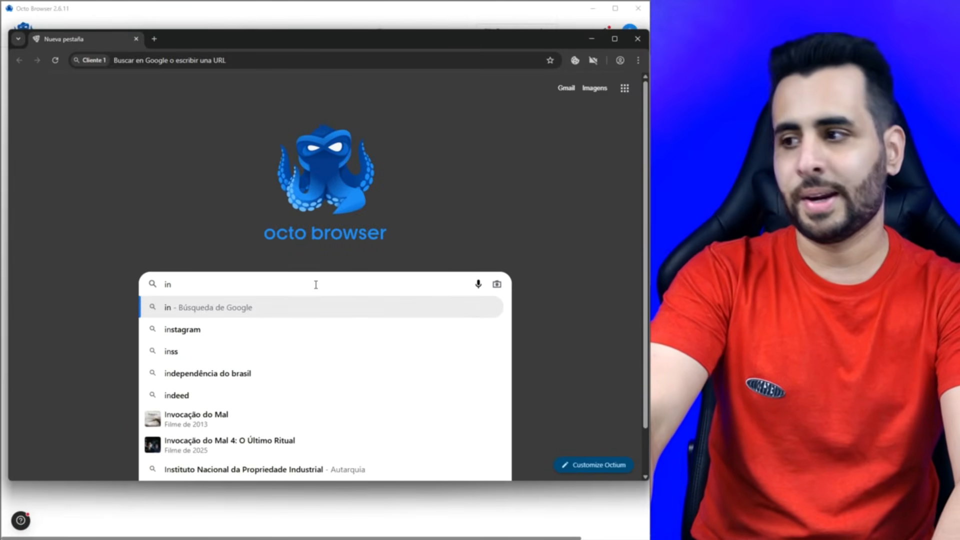
text(stagram)
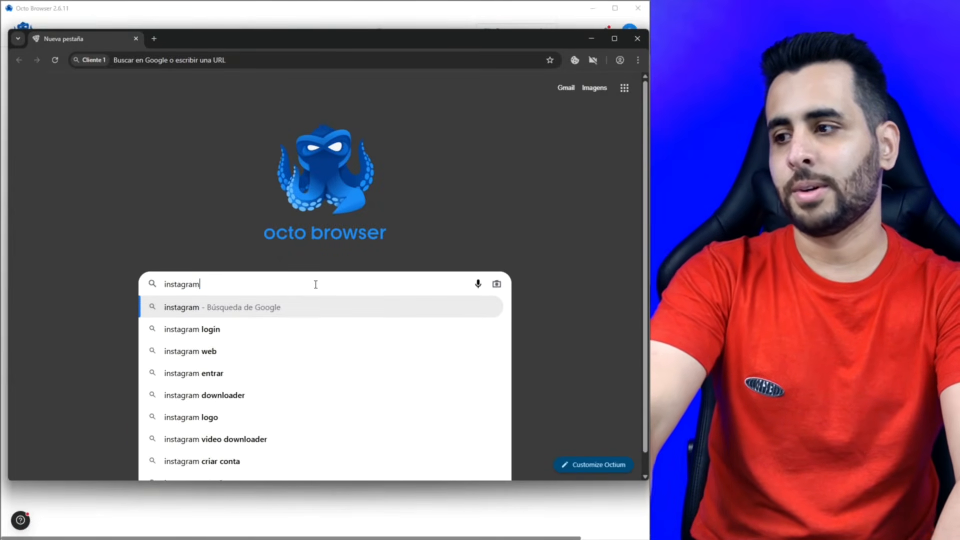
key(Return)
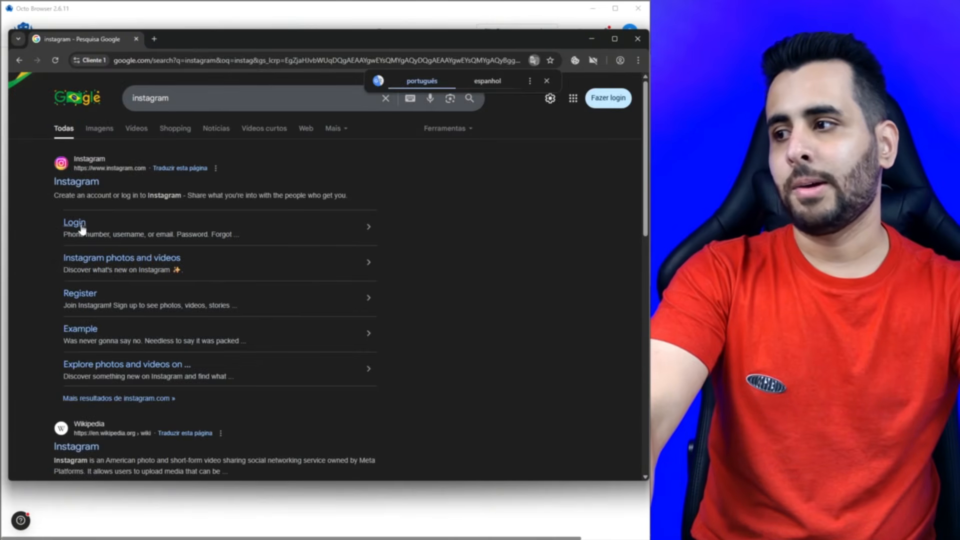
click(82, 229)
click(348, 212)
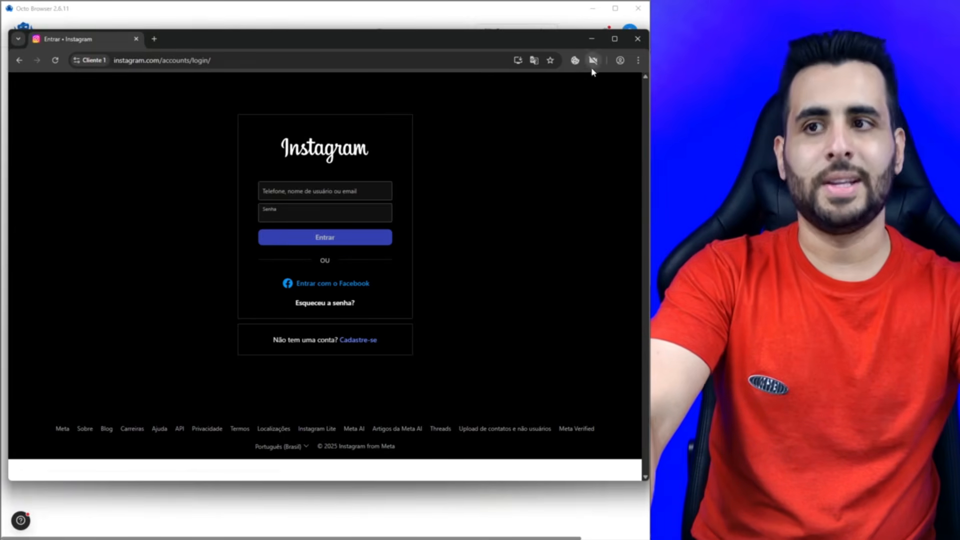
click(637, 44)
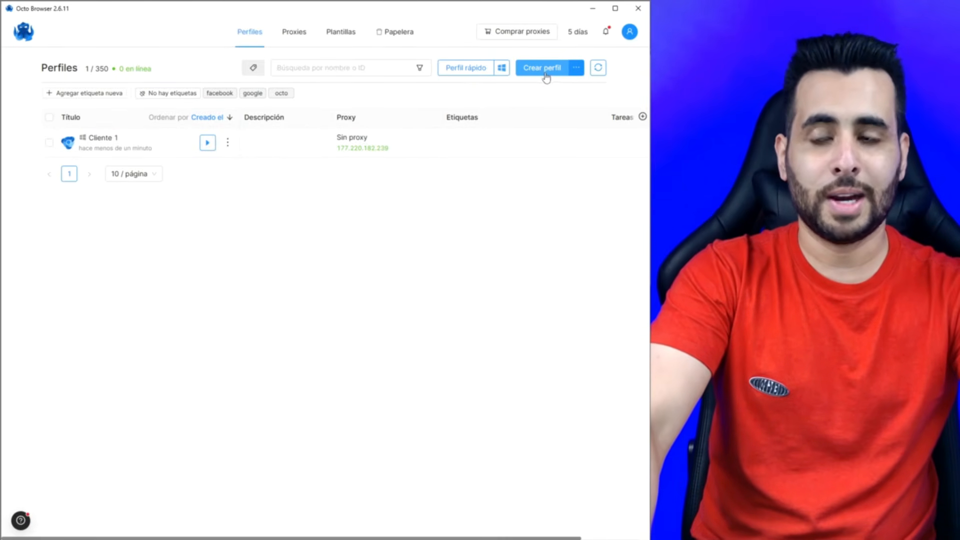
- Check the bulk creation and import options beside Crear perfil, then start a single new profile
click(562, 74)
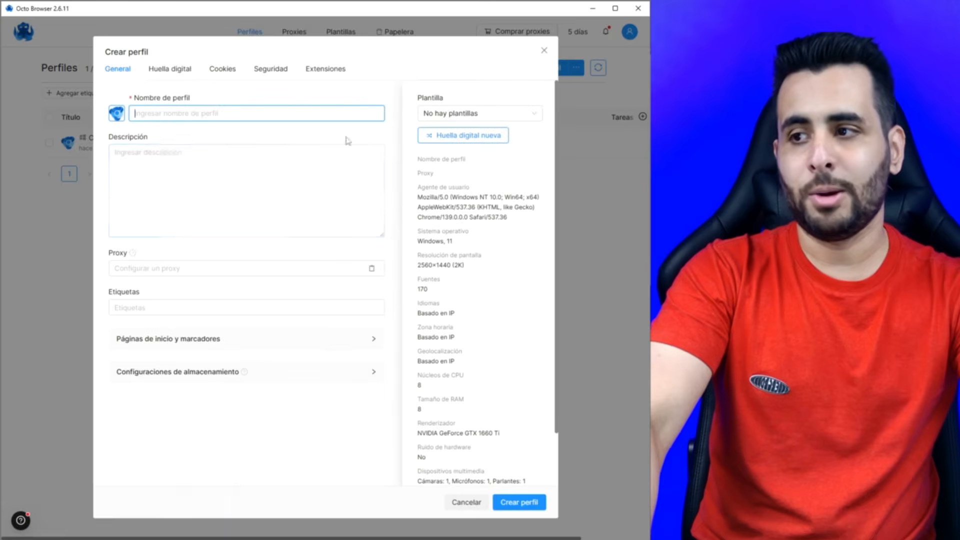
click(544, 53)
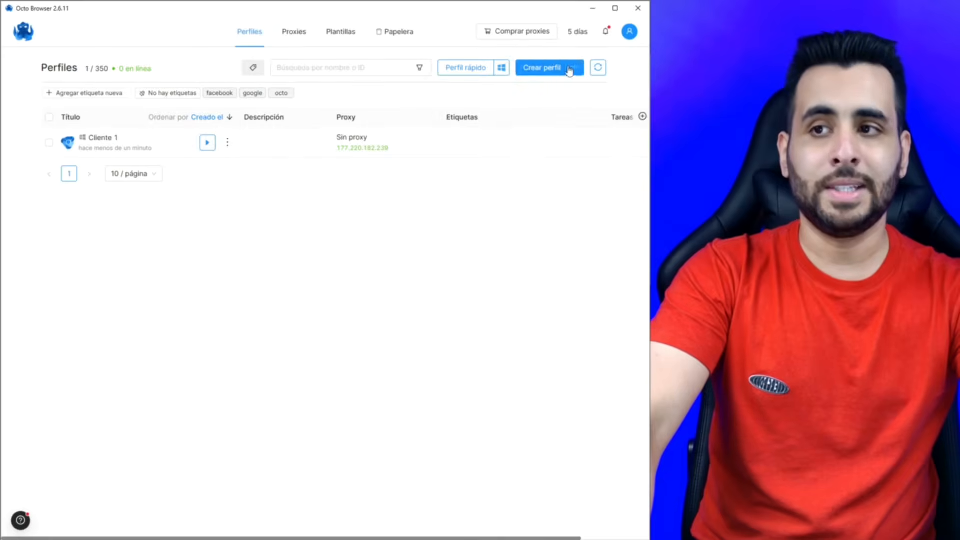
mouse_move(579, 73)
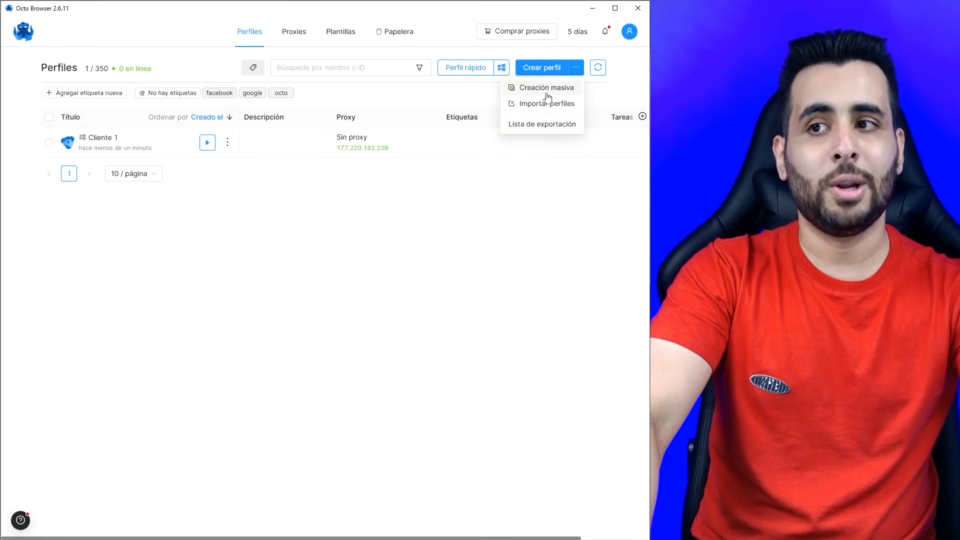
click(578, 72)
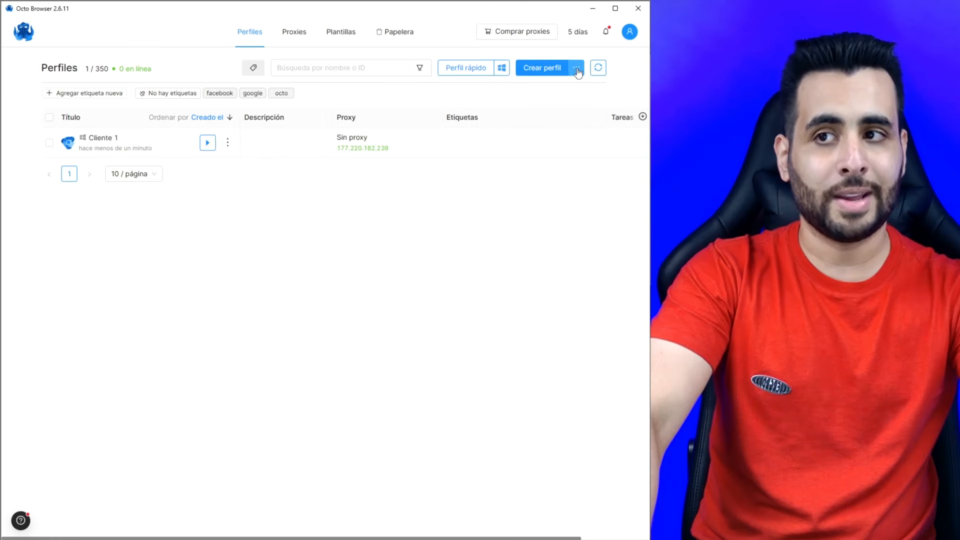
click(577, 73)
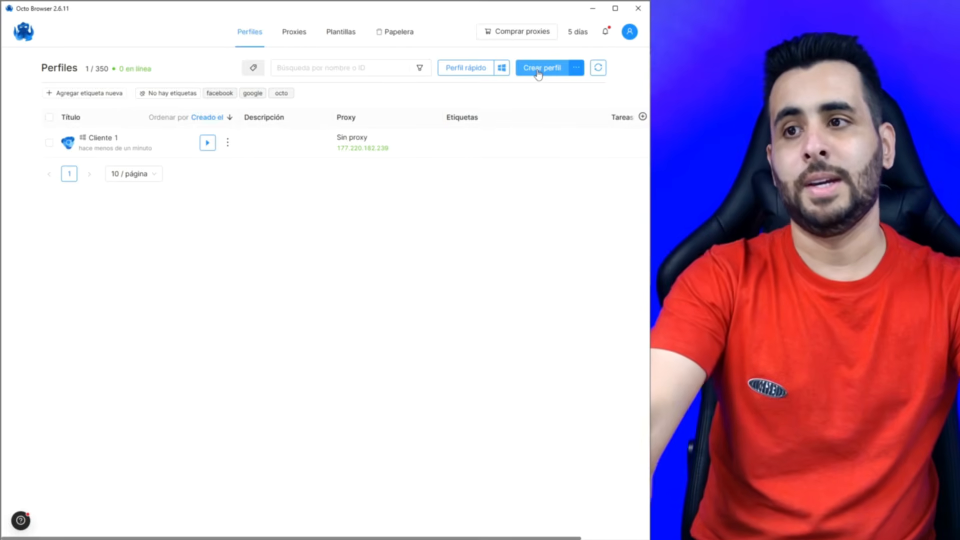
click(539, 72)
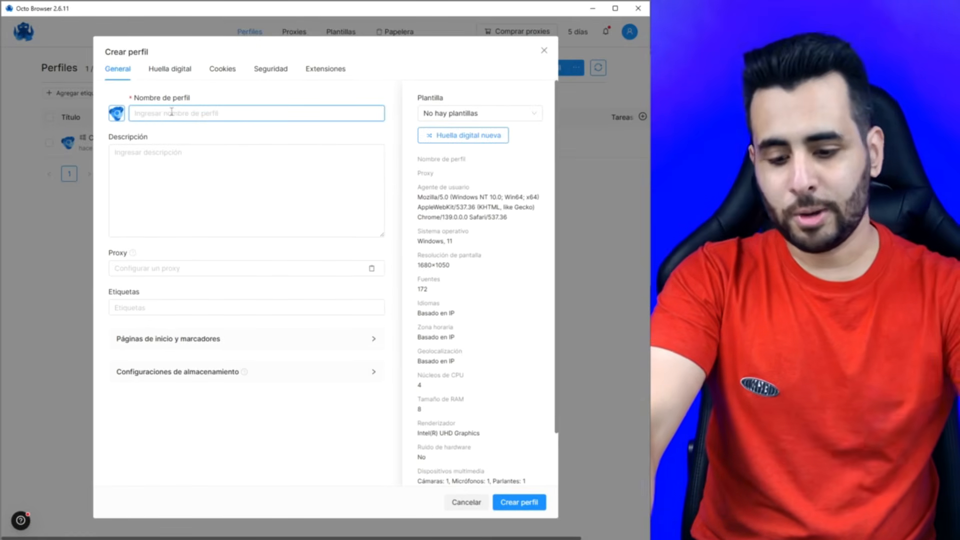
- Name the profile Cliente 2 and add a description saying who handles the client
text(V)
key(BackSpace)
text(Cliente 2)
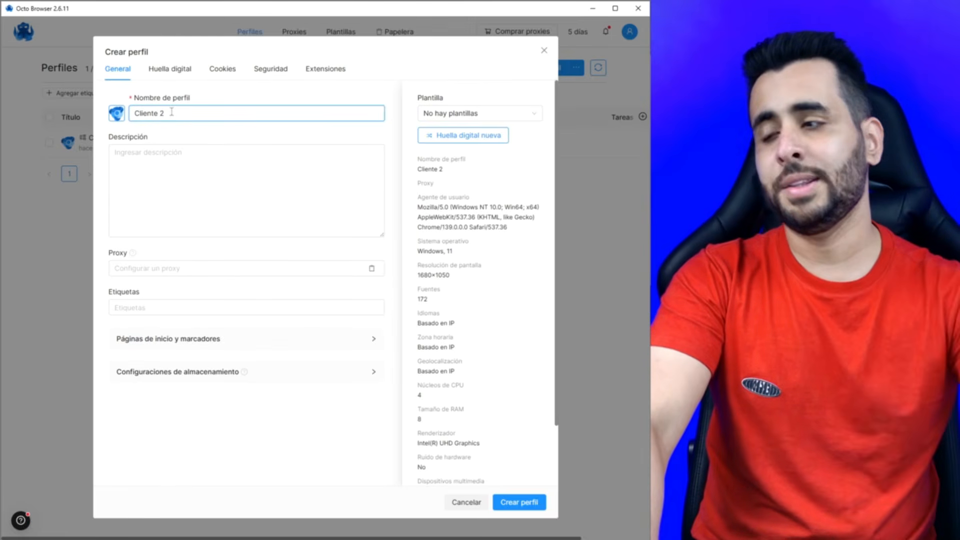
click(247, 180)
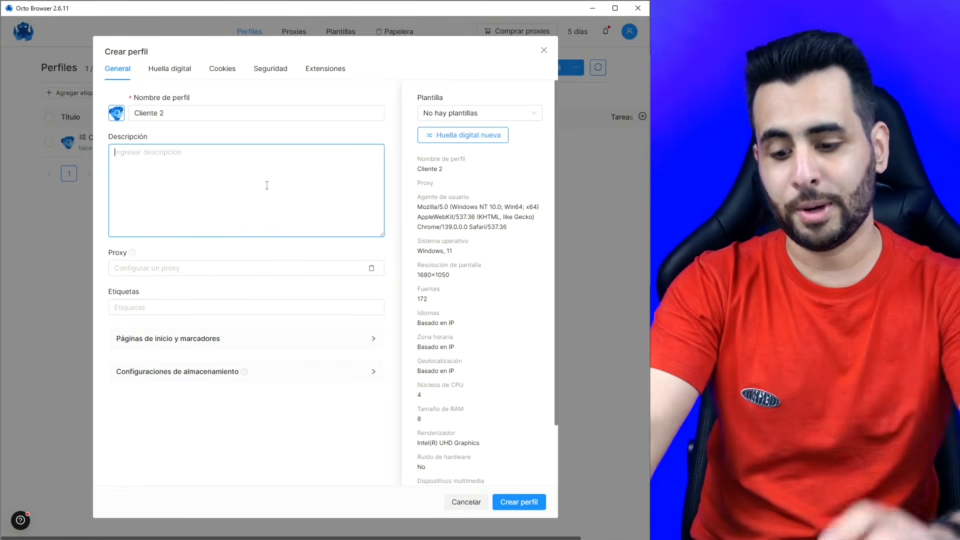
text(Este cliente lo atiende María)
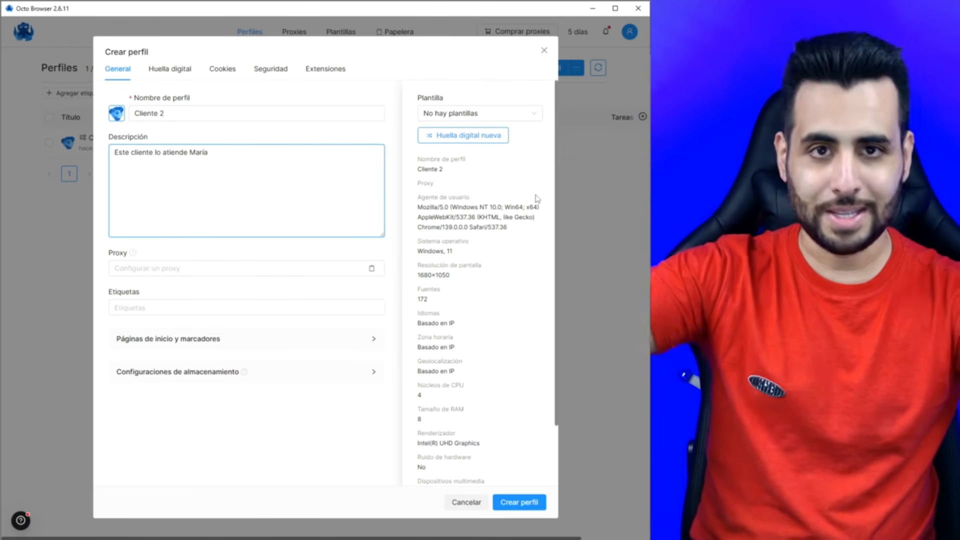
- Check the proxy choices, then give the profile the facebook tag
click(169, 269)
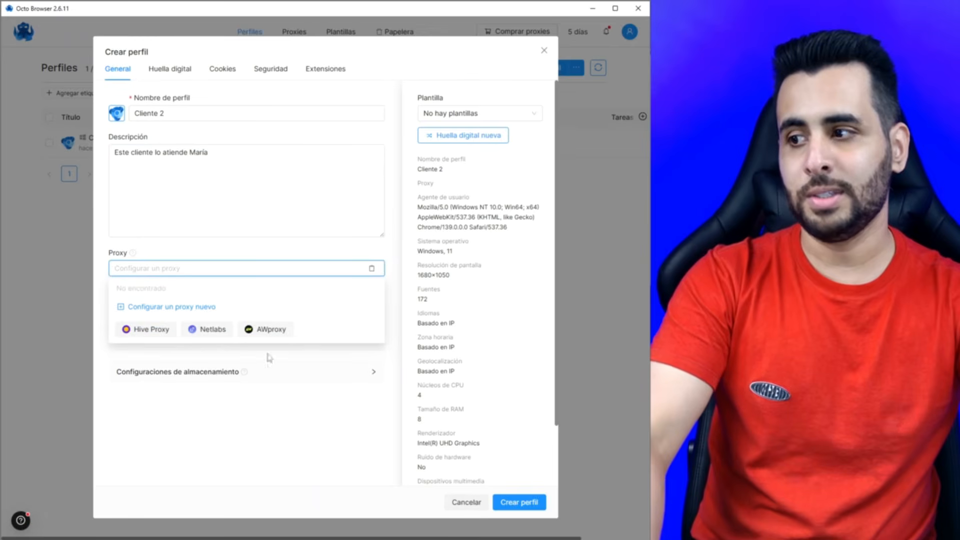
click(202, 308)
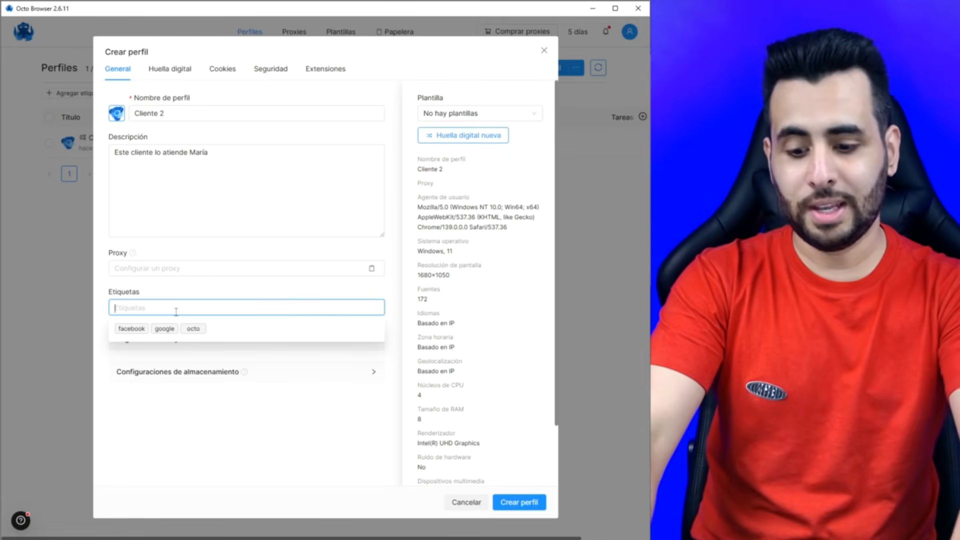
text(facebook)
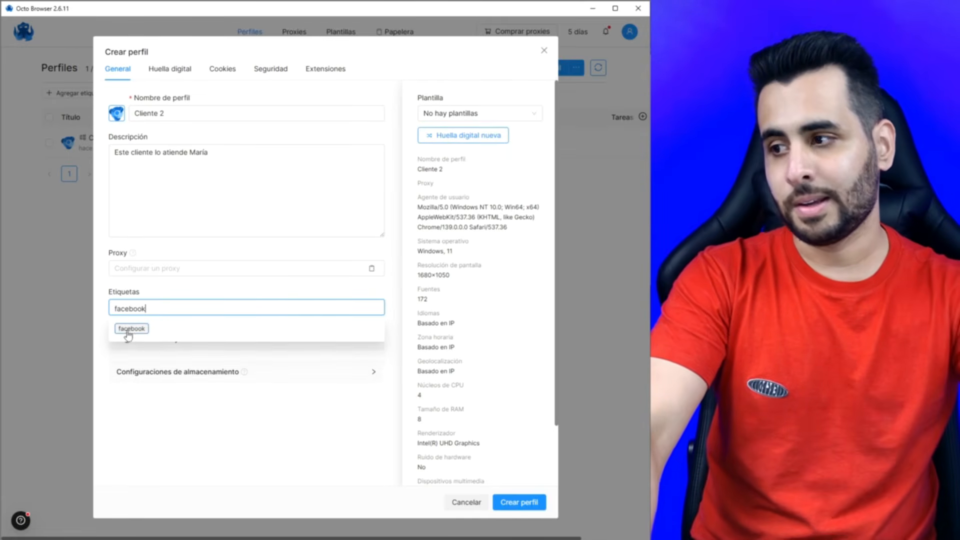
click(128, 329)
click(200, 292)
click(147, 317)
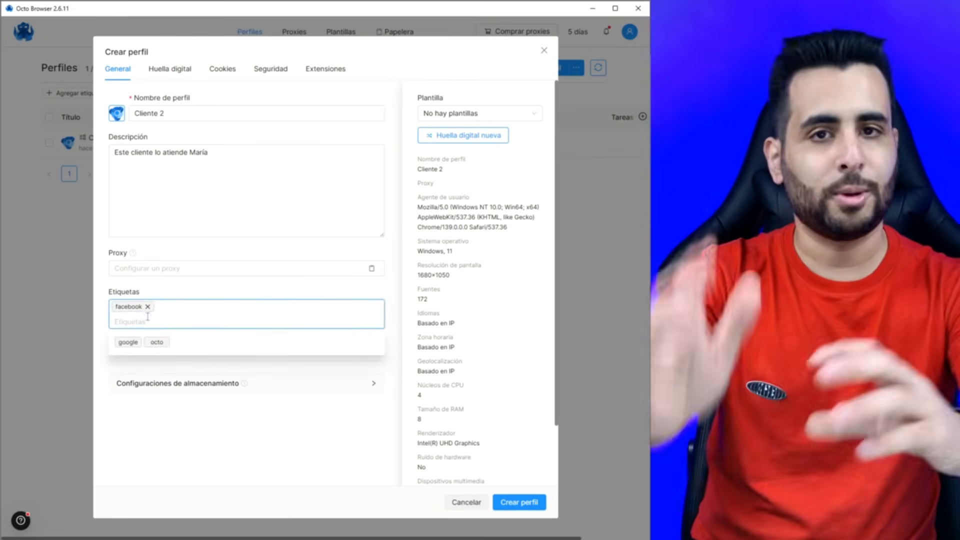
click(47, 313)
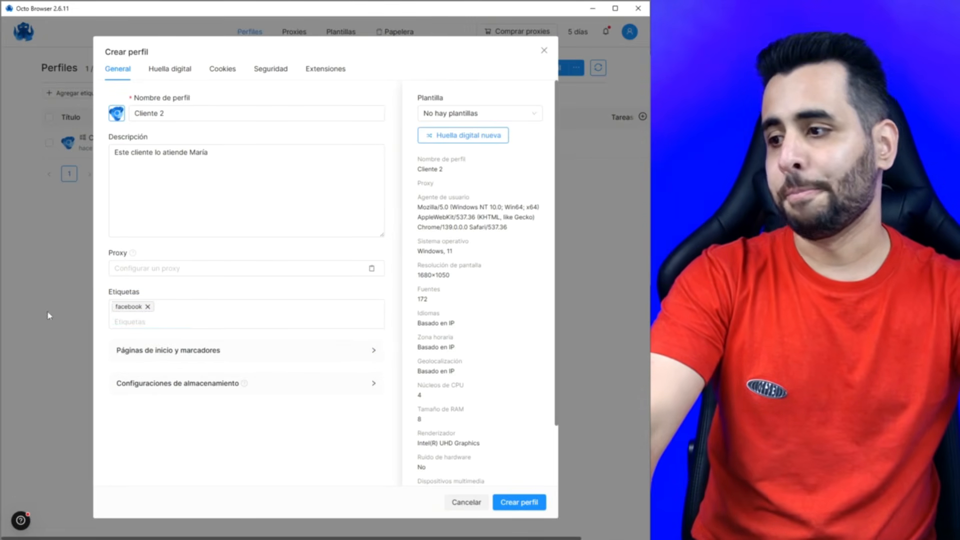
click(240, 352)
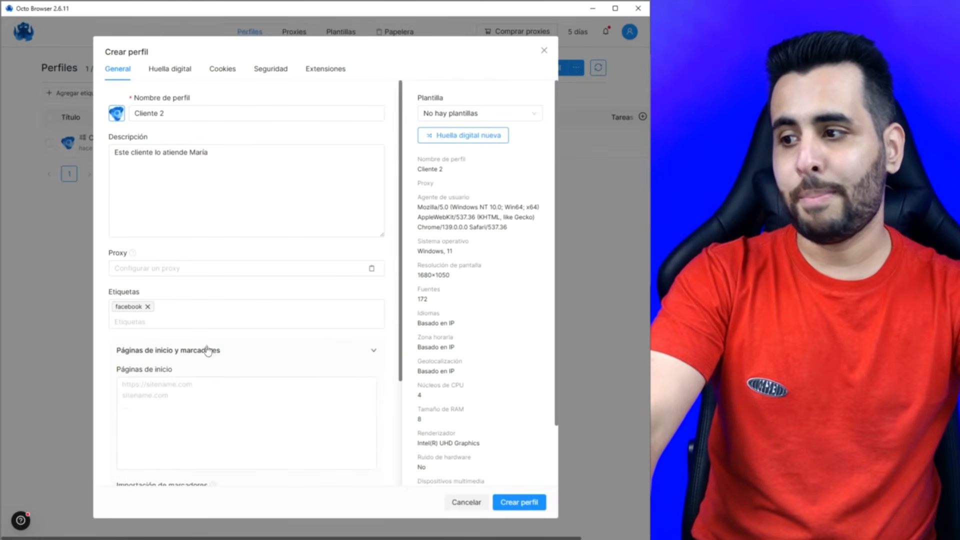
scroll(221, 358, down, 2)
click(191, 294)
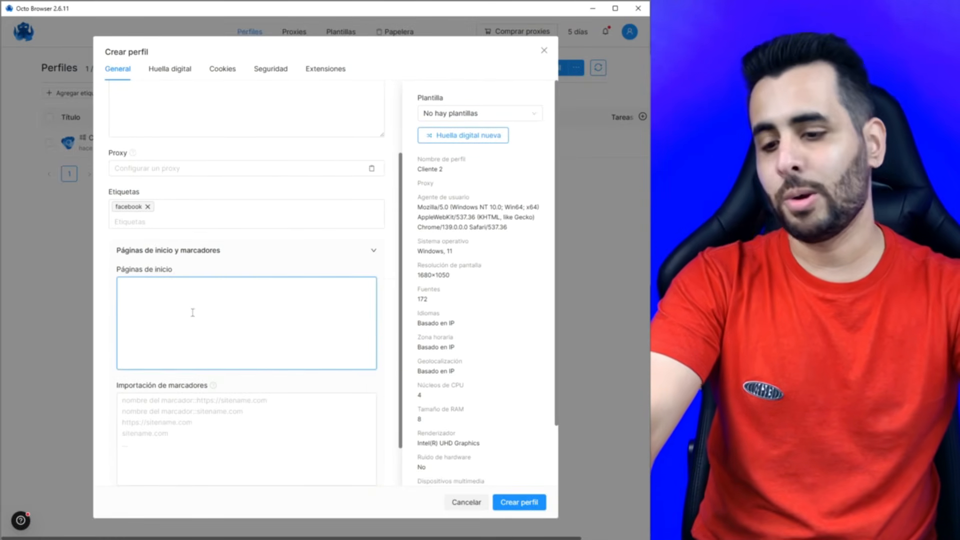
text(w)
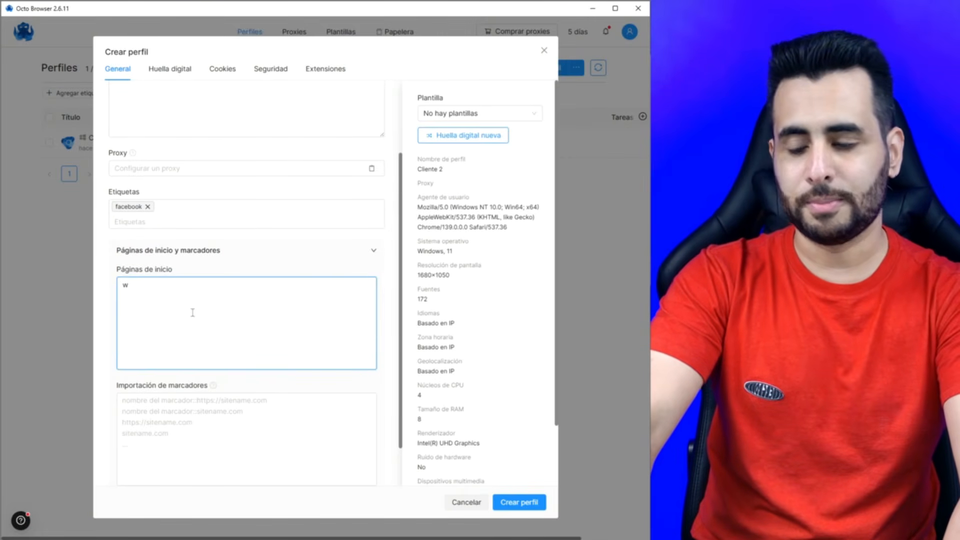
text(ww.)
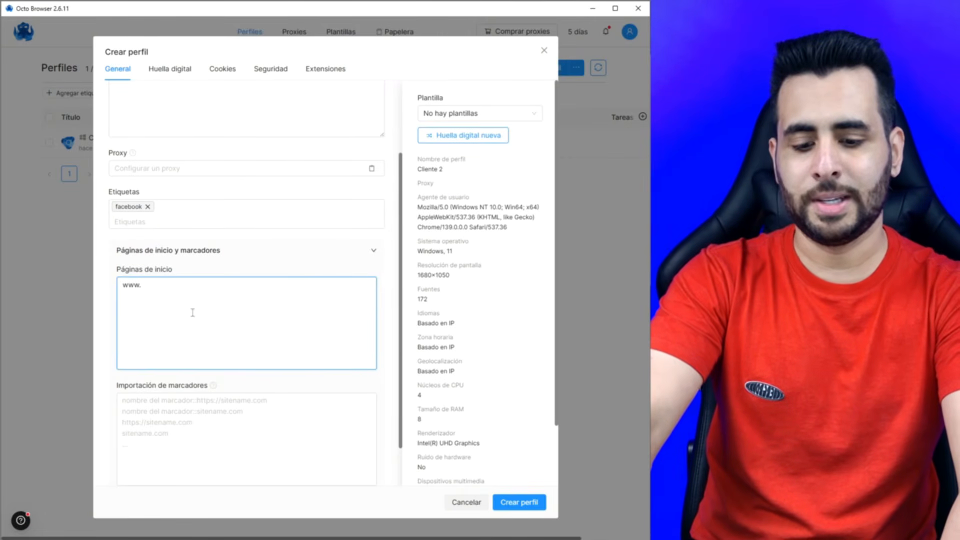
text(youtube.com)
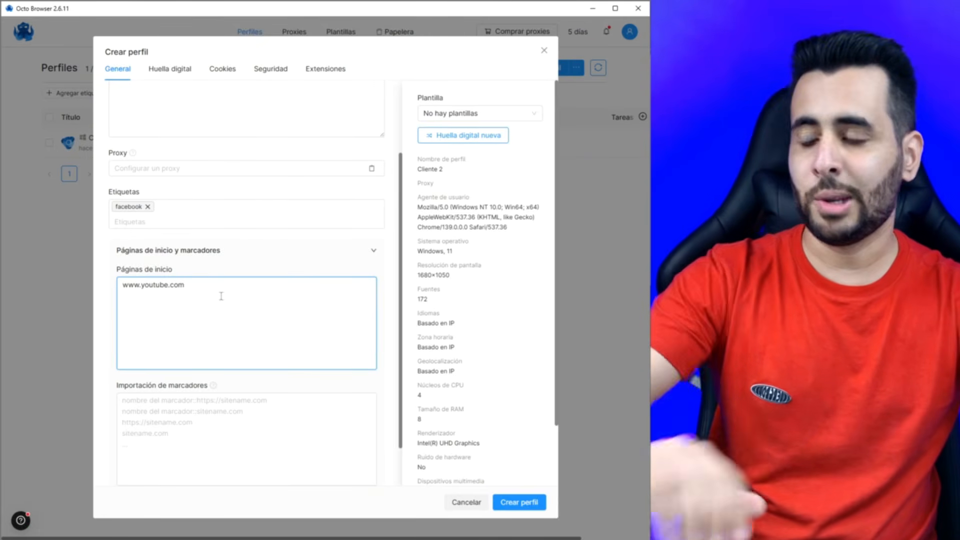
drag(197, 299, 134, 289)
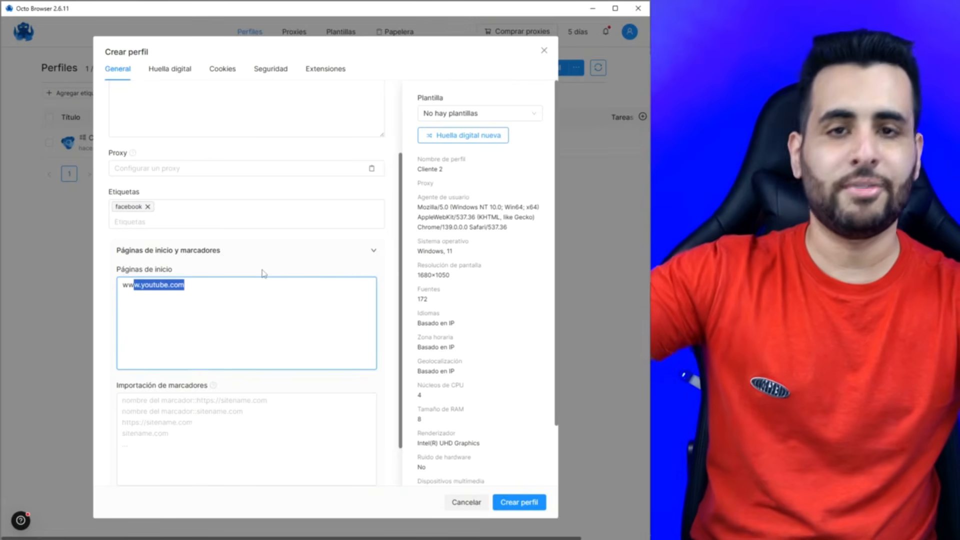
click(235, 312)
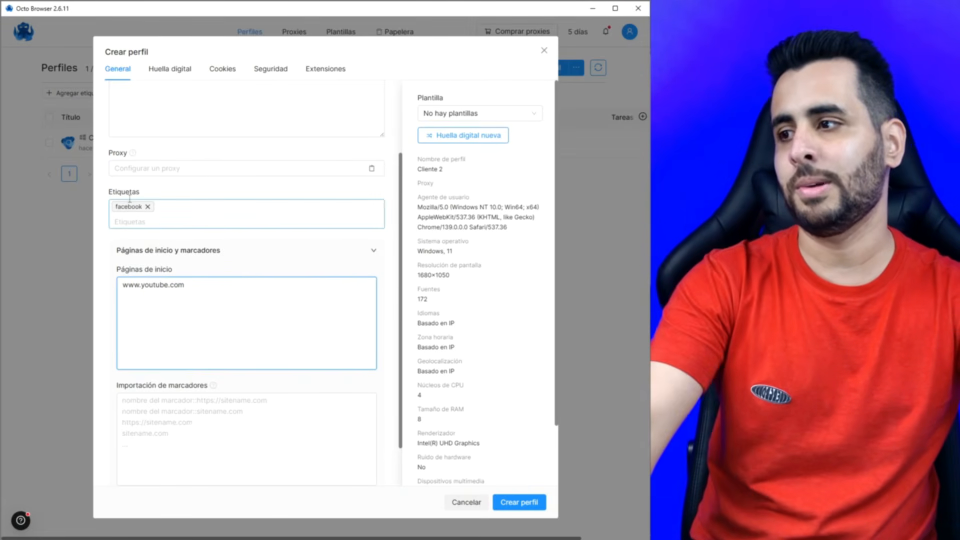
- Replace the facebook tag with a newly created youtube tag
click(148, 207)
text(youtube)
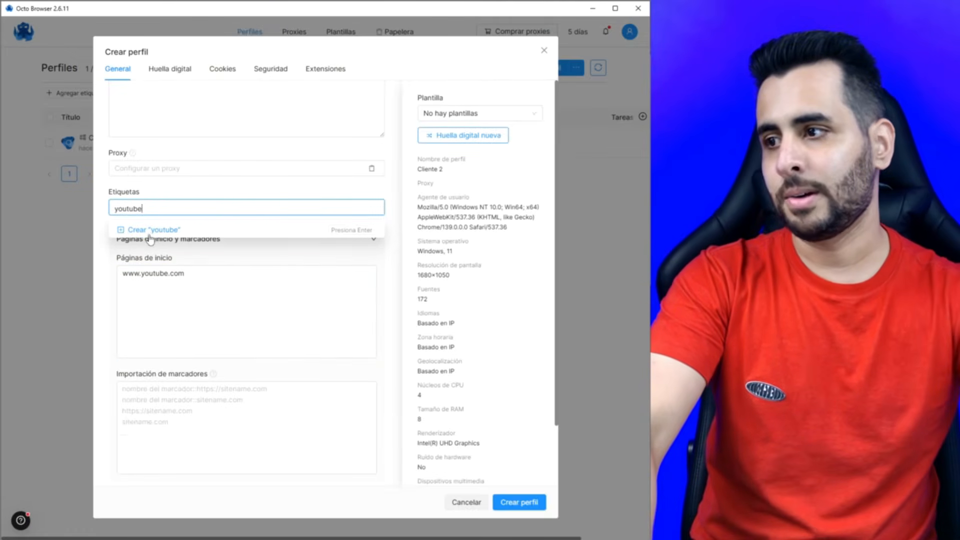
click(155, 234)
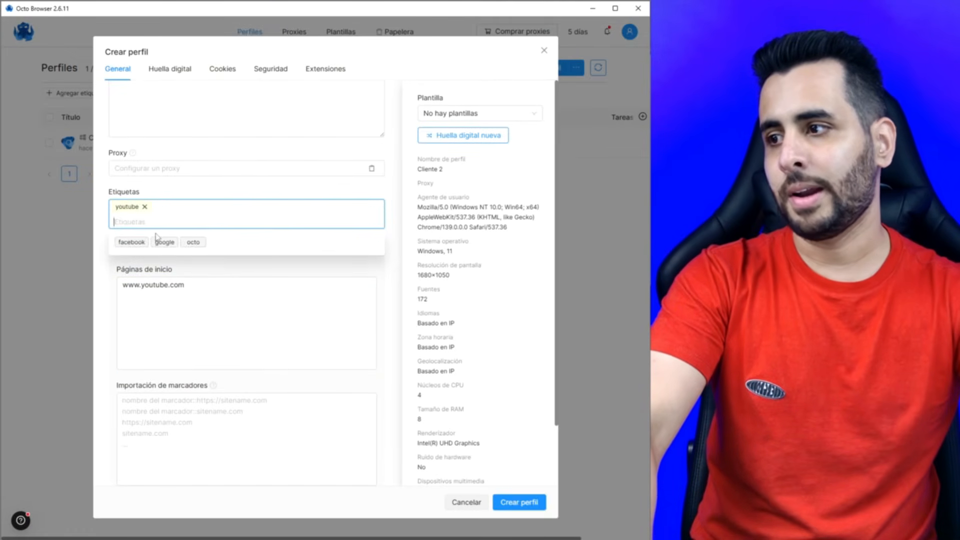
click(194, 184)
scroll(194, 185, up, 2)
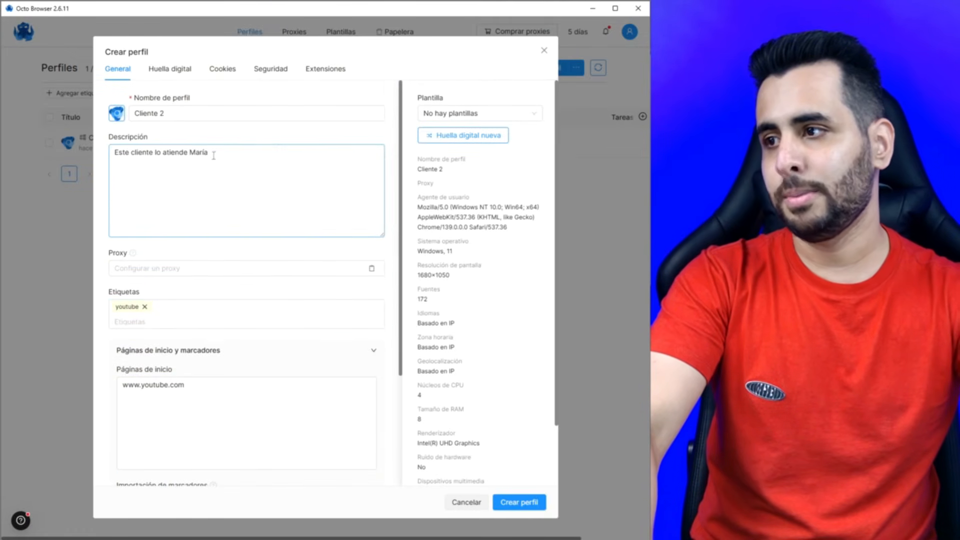
scroll(266, 267, down, 1)
scroll(266, 267, down, 2)
scroll(250, 225, up, 3)
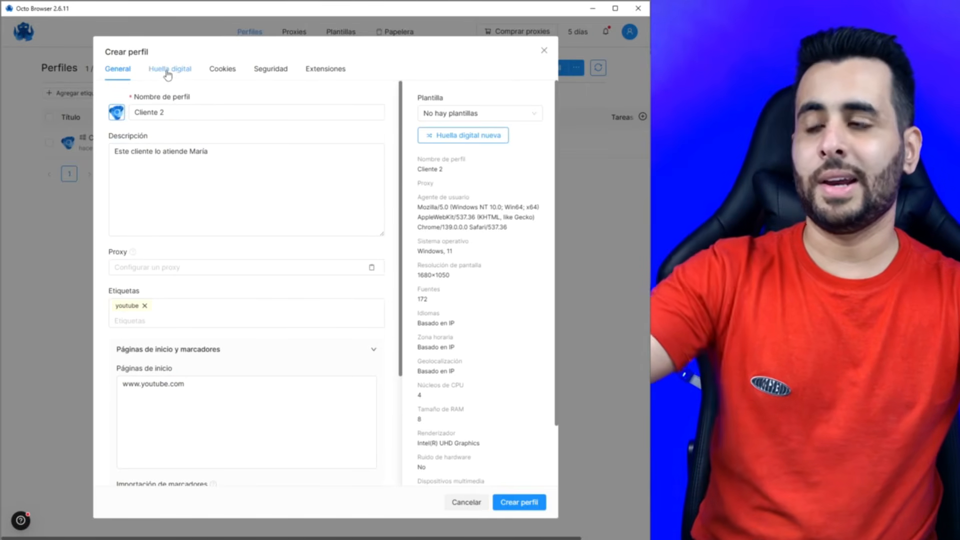
- Switch to the fingerprint settings and inspect the user agent string
click(175, 75)
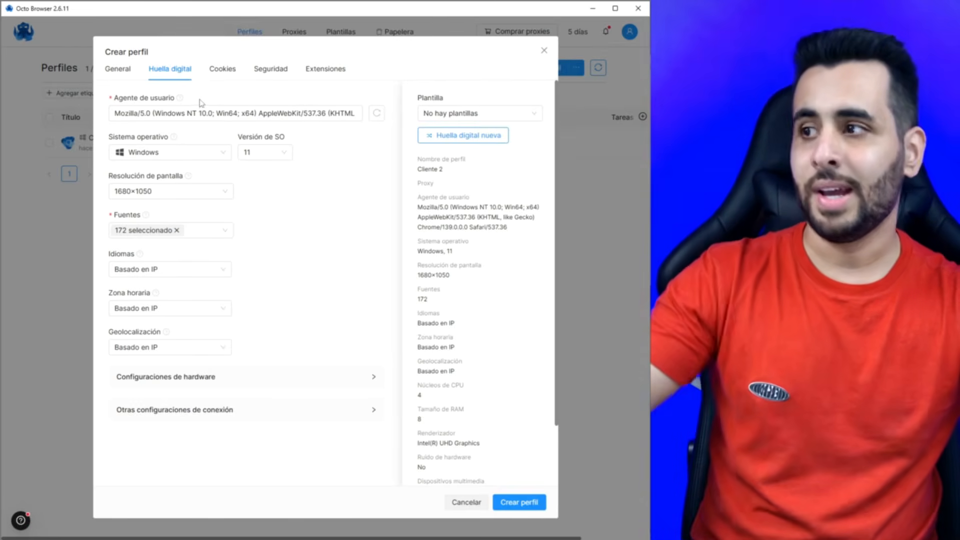
click(206, 110)
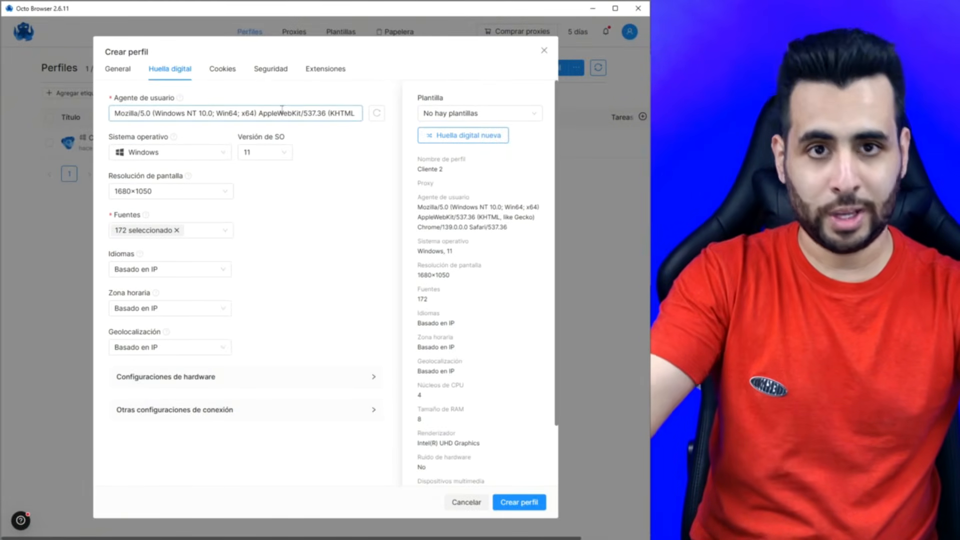
drag(119, 113, 310, 114)
click(302, 114)
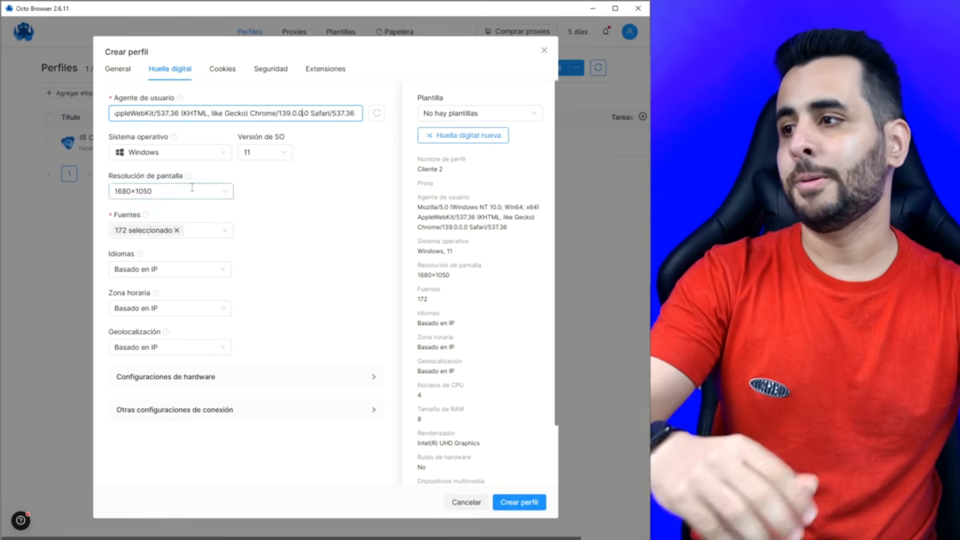
- Keep Windows 11 as the operating system and the language based on IP
click(142, 156)
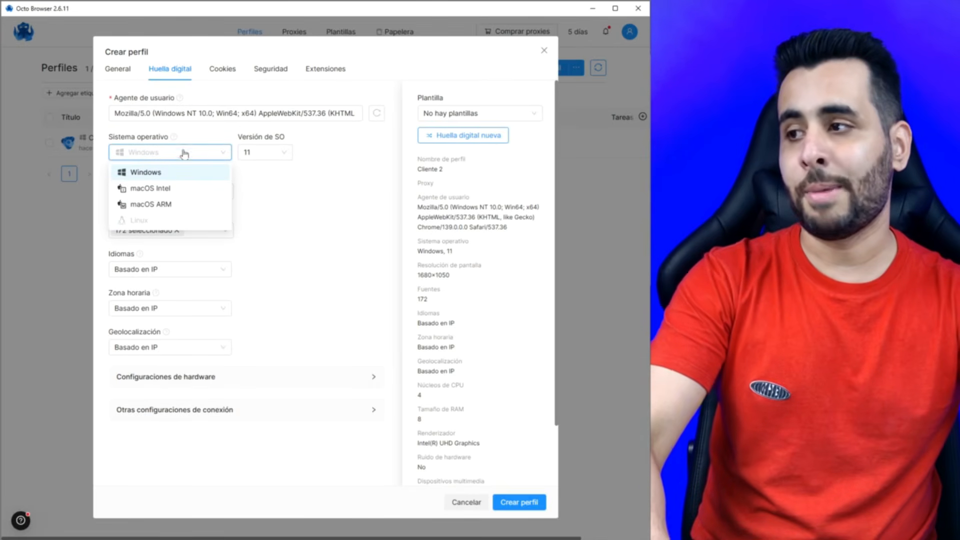
click(156, 174)
click(279, 153)
click(253, 186)
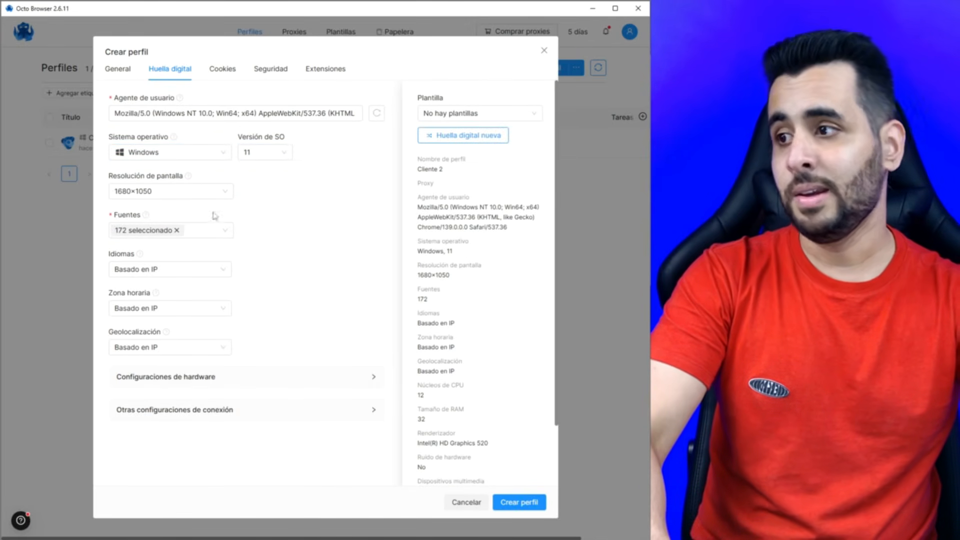
click(122, 191)
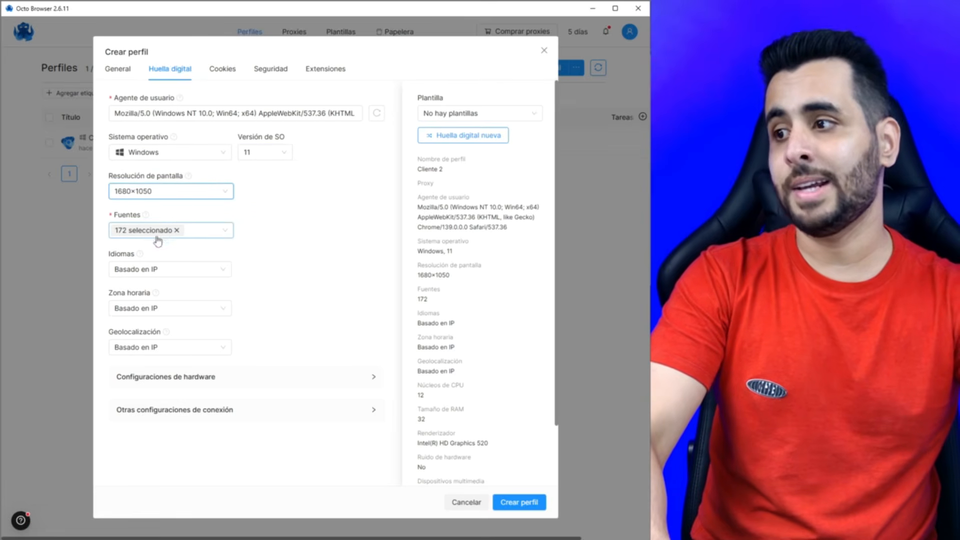
click(151, 273)
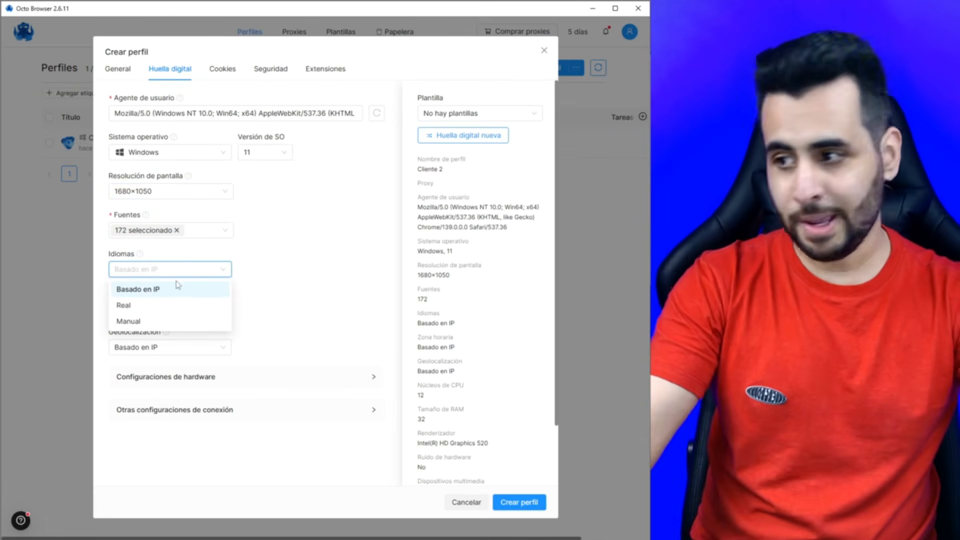
click(334, 298)
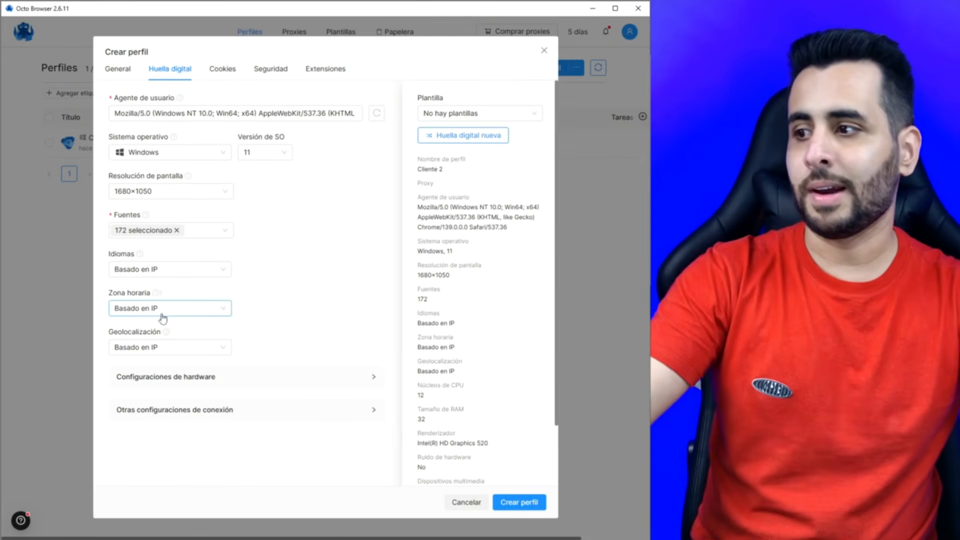
- Expand the hardware configuration settings and bring up the operating system choices
click(221, 374)
scroll(255, 151, down, 2)
scroll(203, 85, up, 2)
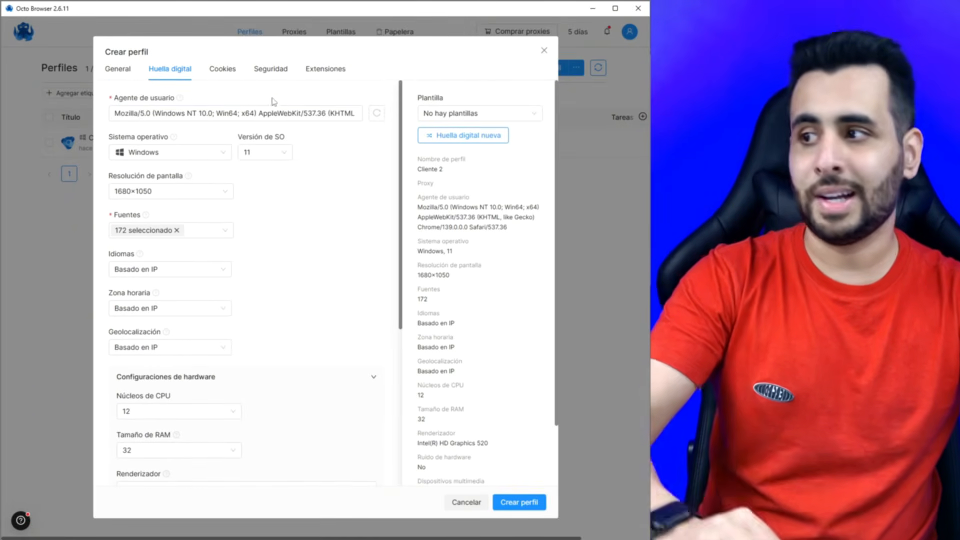
click(189, 150)
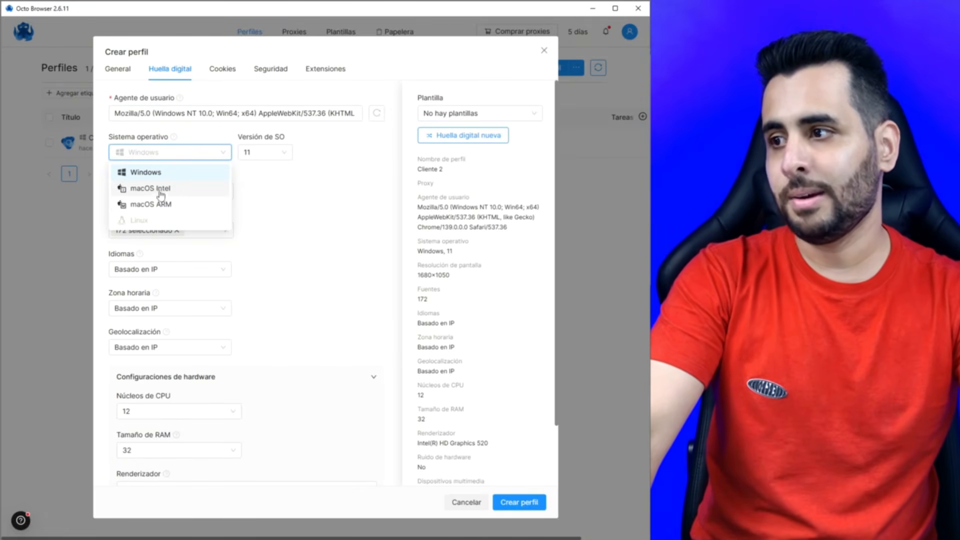
- Switch the fingerprint to macOS Intel and view the profile's cookie settings
click(160, 190)
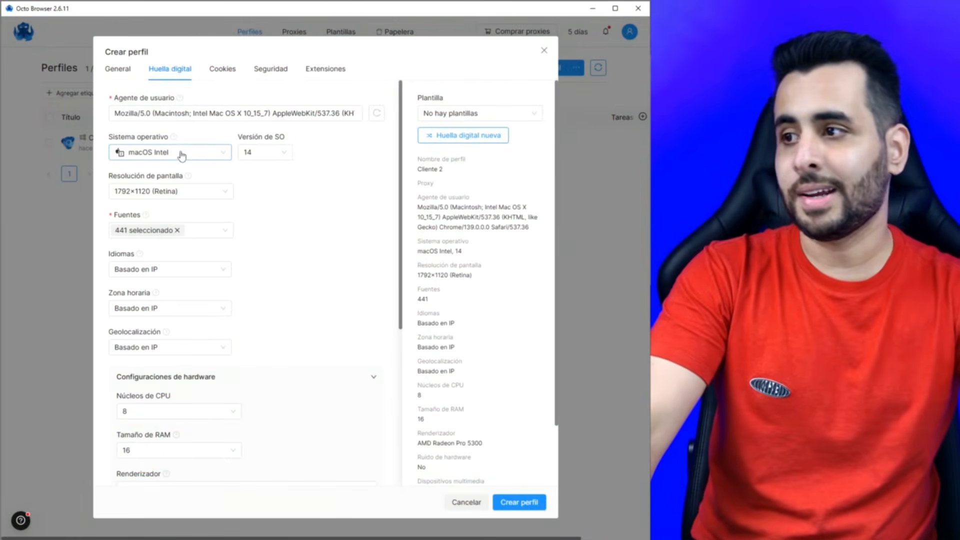
click(223, 70)
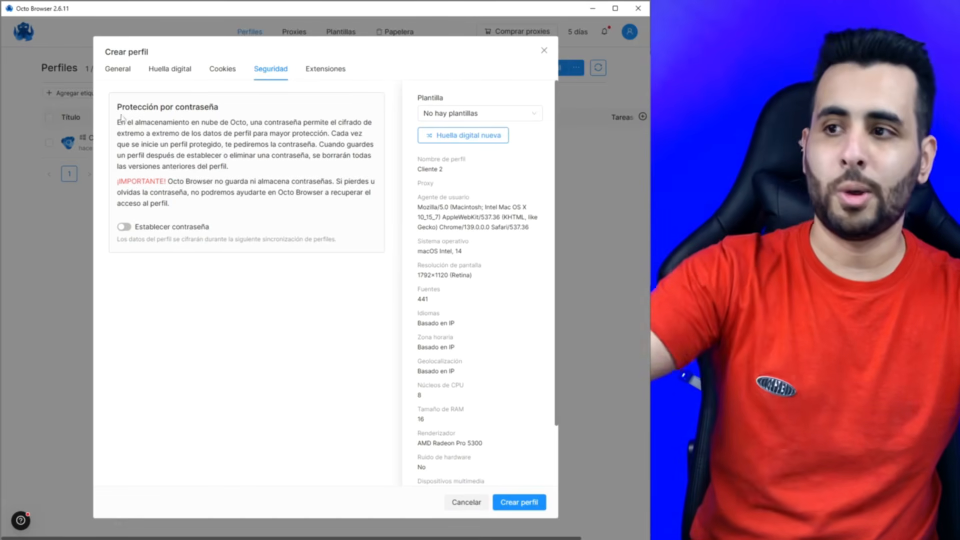
- Protect Cliente 2 with a confirmed password and show its Extensiones settings
click(124, 227)
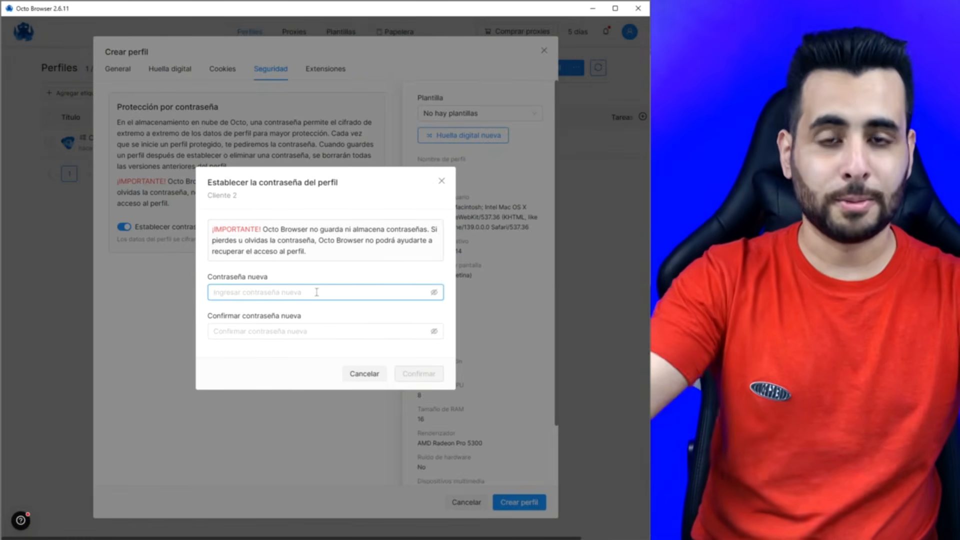
text(••••)
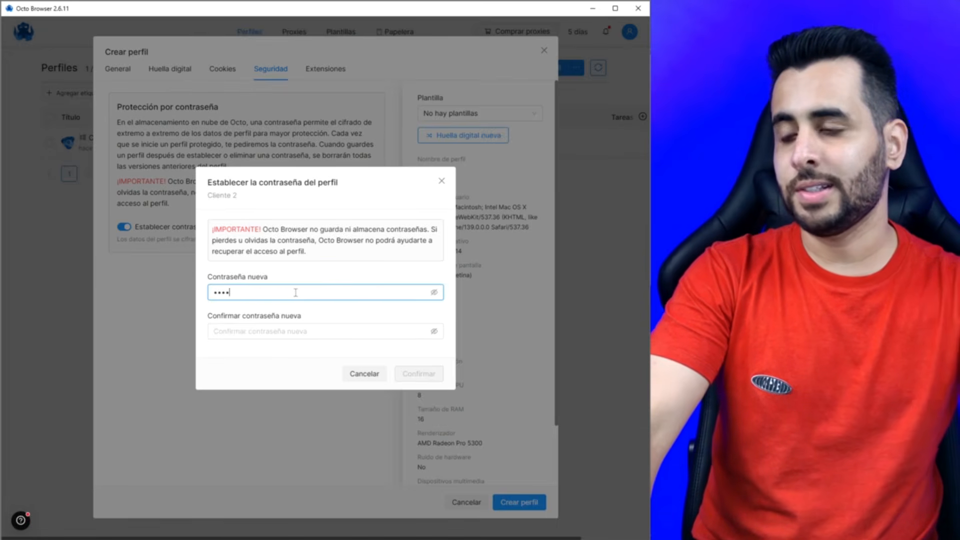
click(282, 331)
text(••)
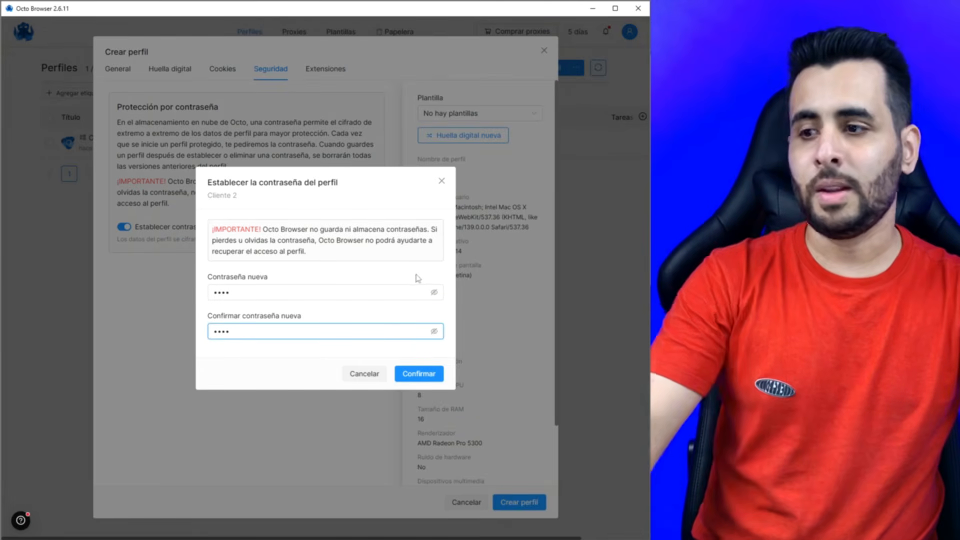
click(419, 374)
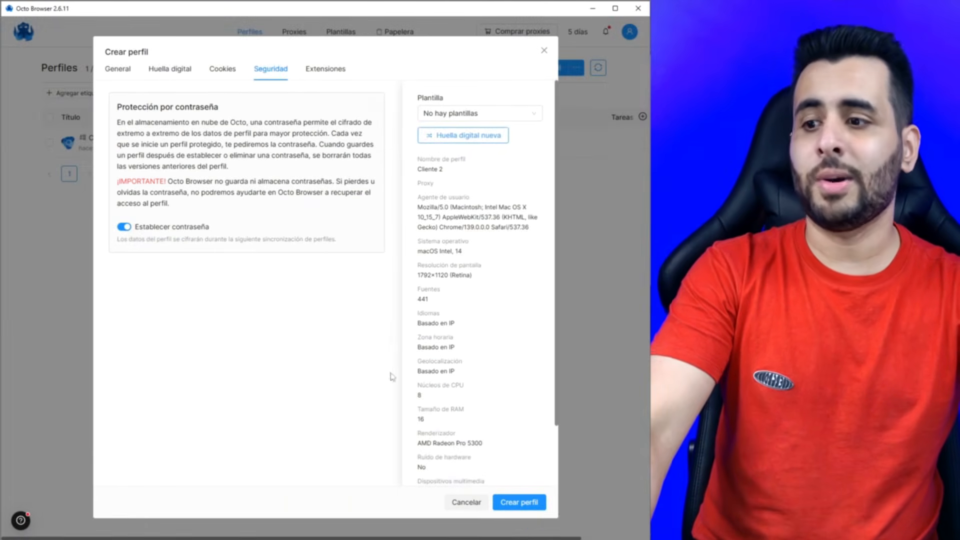
click(342, 73)
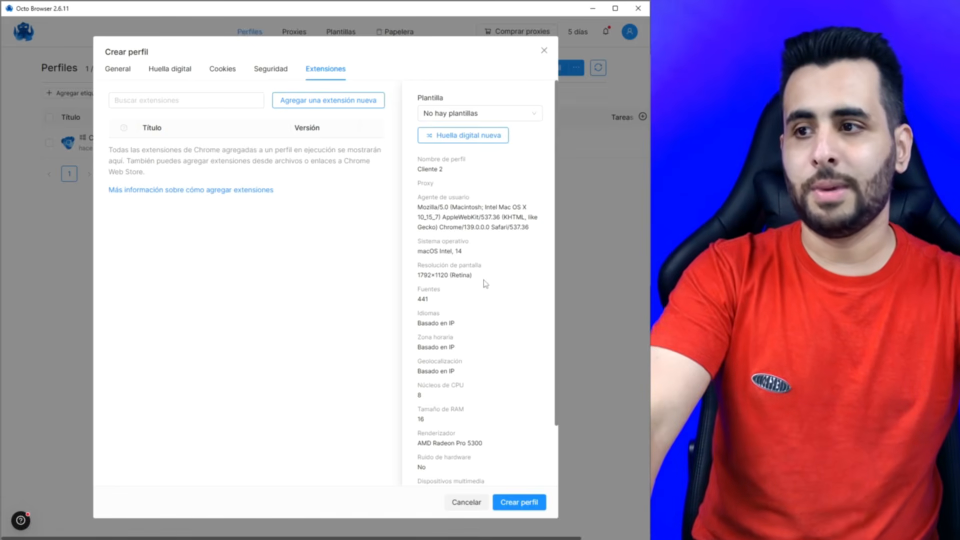
- Save the new Cliente 2 profile with Crear perfil
scroll(459, 284, down, 2)
scroll(510, 400, up, 2)
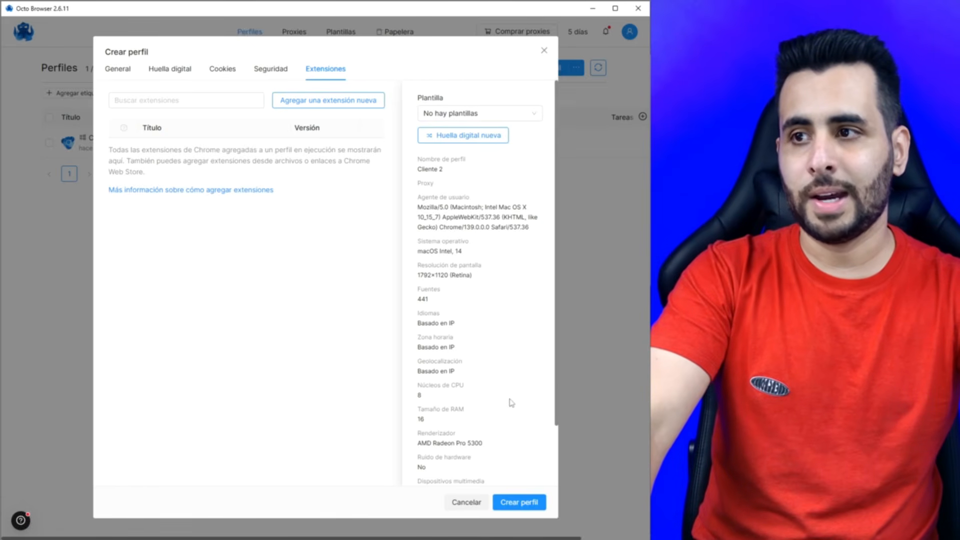
click(527, 508)
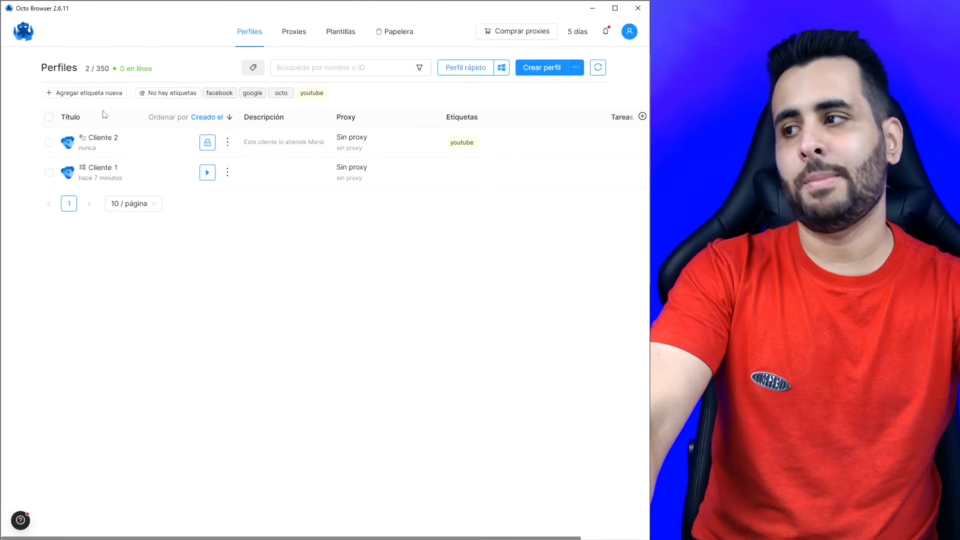
- Unlock Cliente 2 with its profile password, then go to the Plantillas page
click(214, 143)
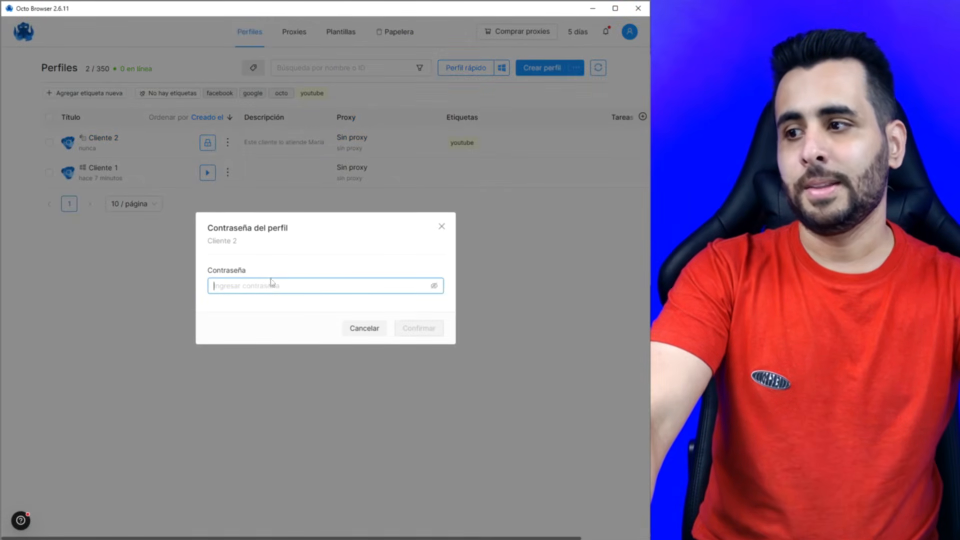
text(1234)
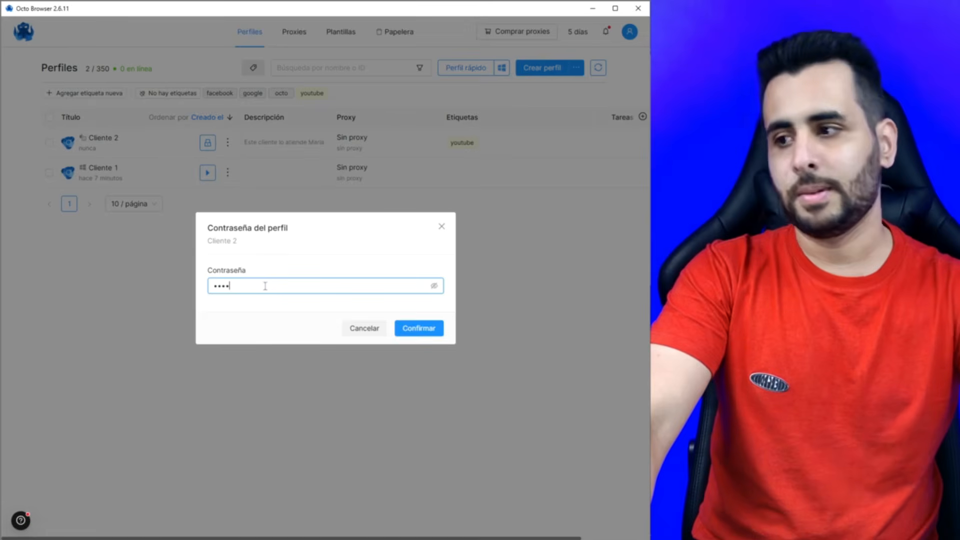
key(Return)
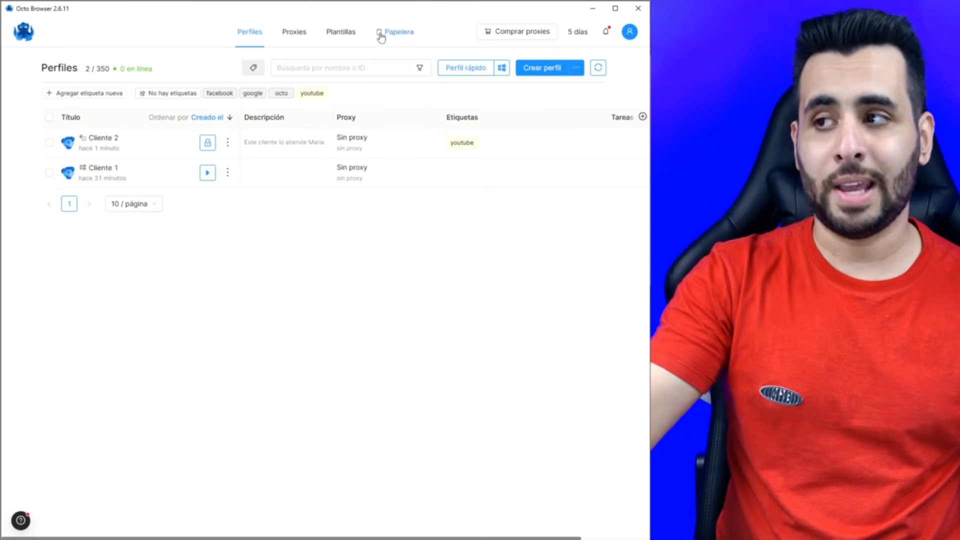
click(343, 34)
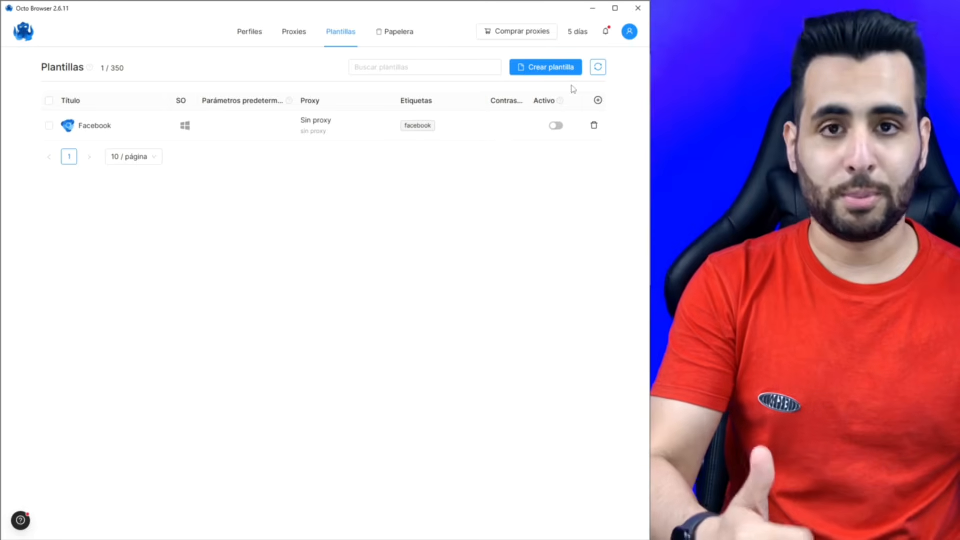
- Start a new template named Youtube with profile name 'Clientes Youtube'
click(550, 67)
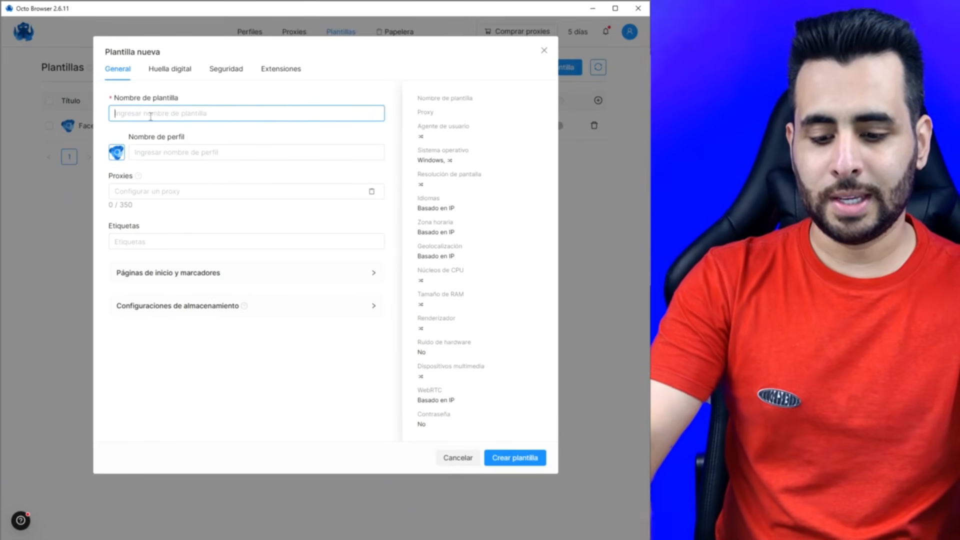
text(Youtube)
click(184, 150)
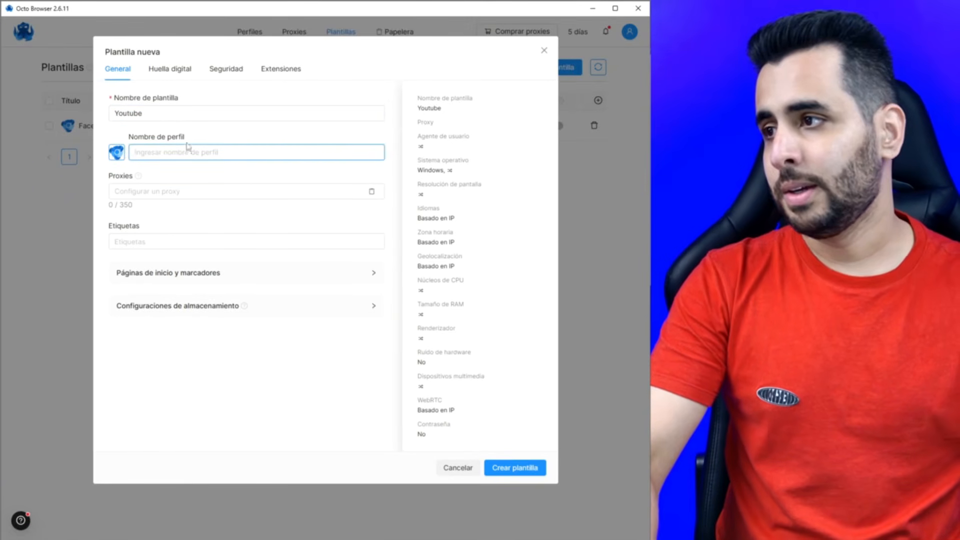
click(174, 108)
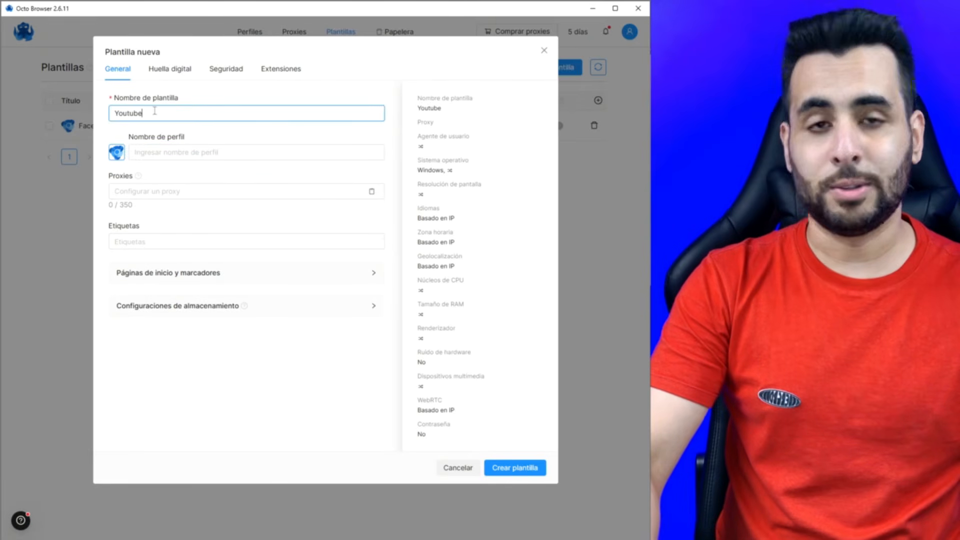
click(163, 149)
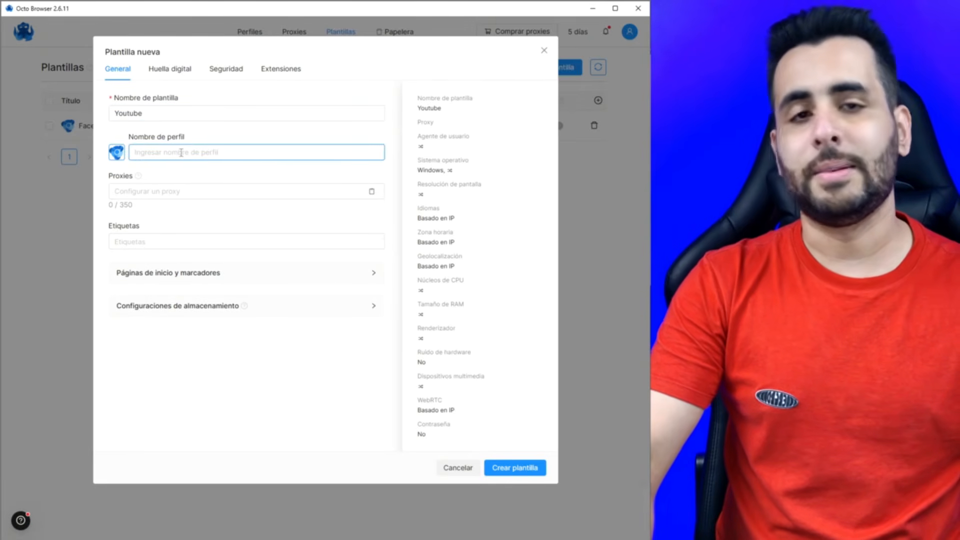
text(Cl)
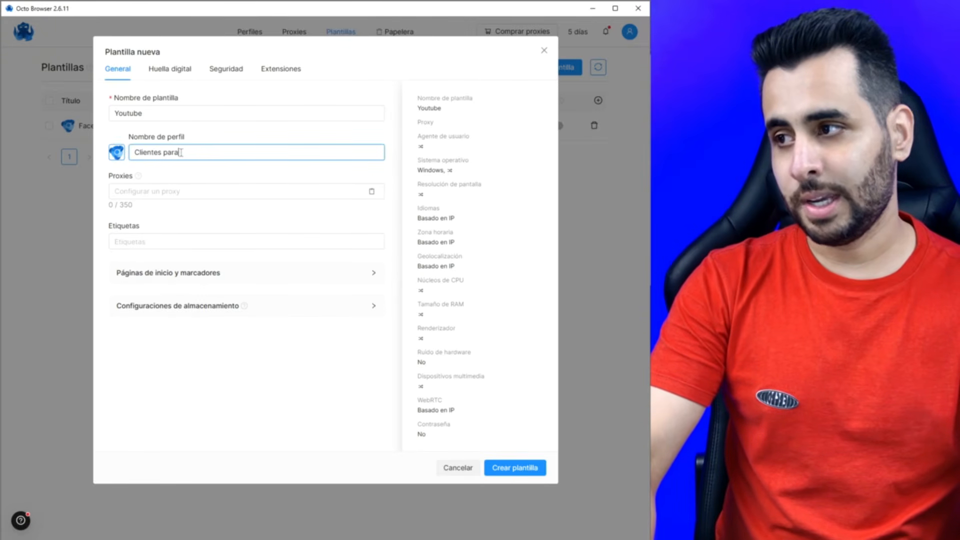
text(ientes Youtube)
- Leave the template without a proxy and tag it youtube
click(176, 190)
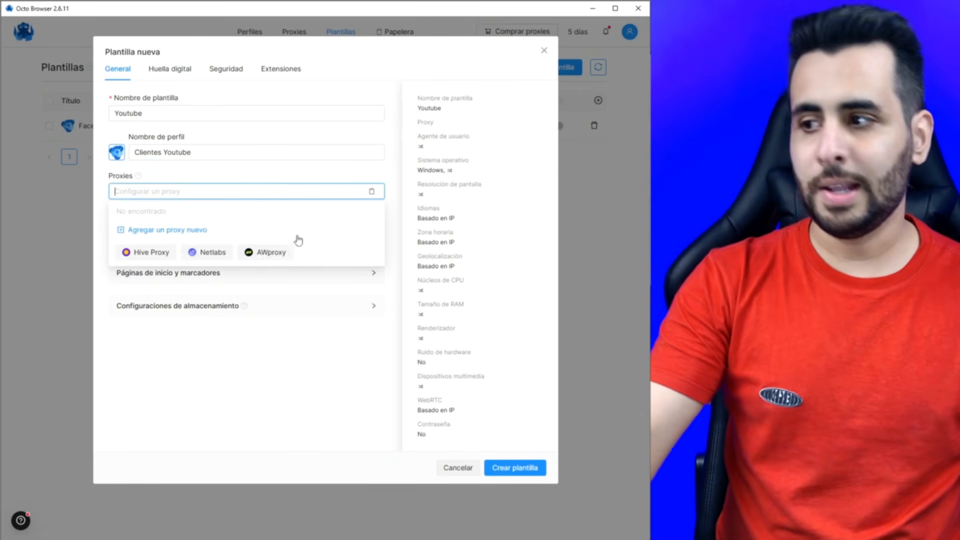
click(294, 286)
click(167, 240)
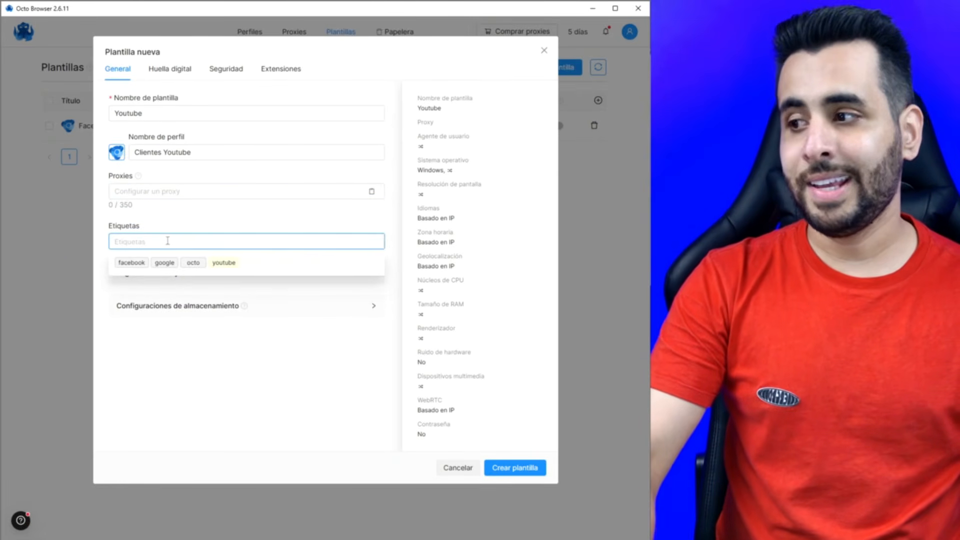
click(224, 263)
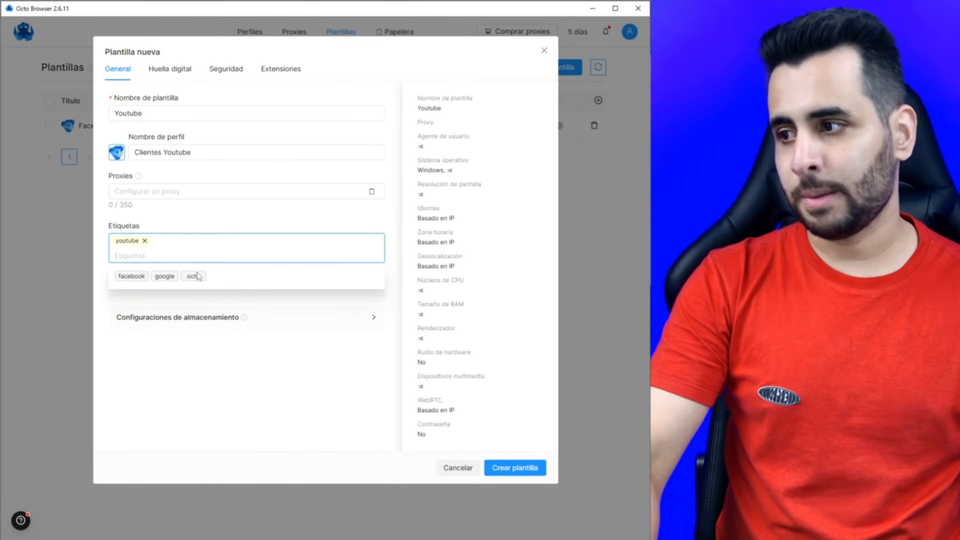
click(218, 232)
click(231, 284)
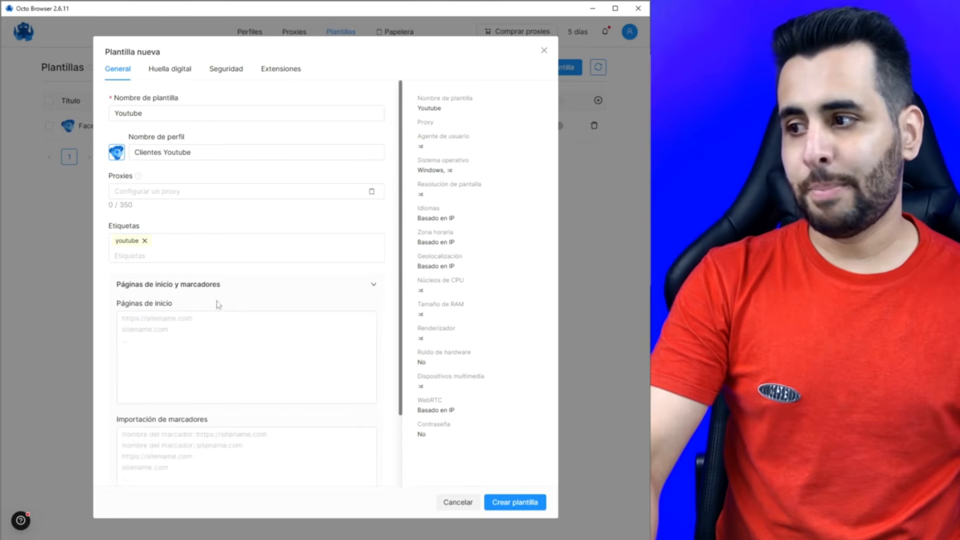
click(203, 322)
text(www.youtube.com)
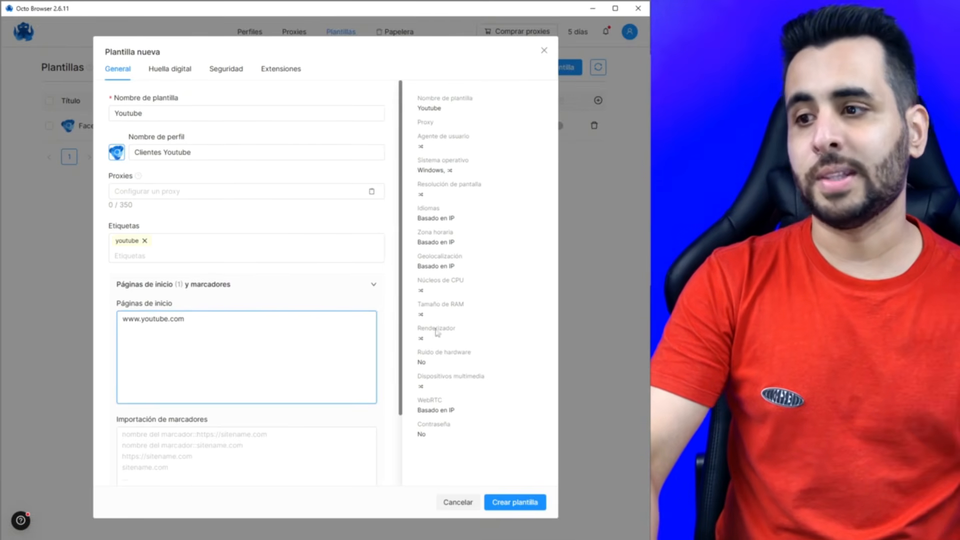
click(283, 300)
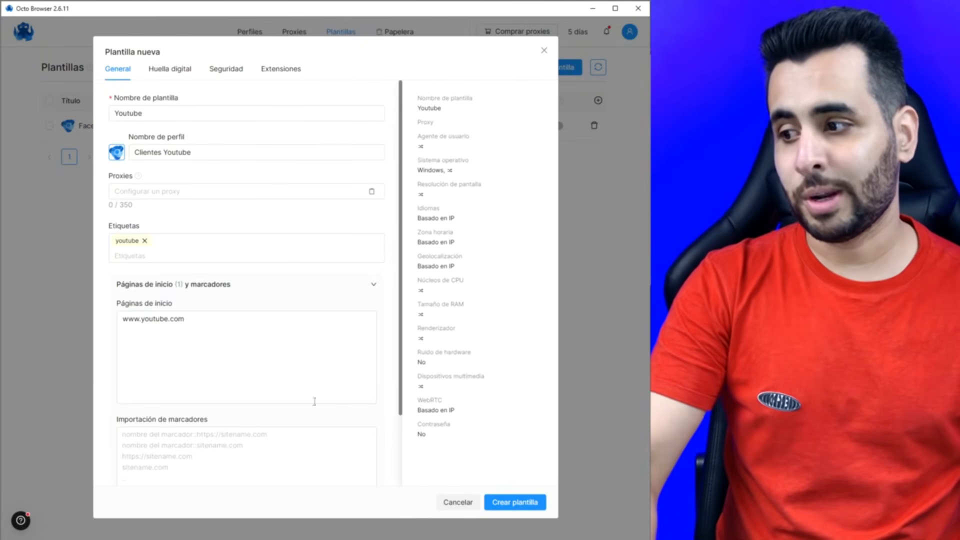
click(158, 74)
click(160, 138)
- Set the Youtube template's operating system to macOS ARM and create the template
click(163, 192)
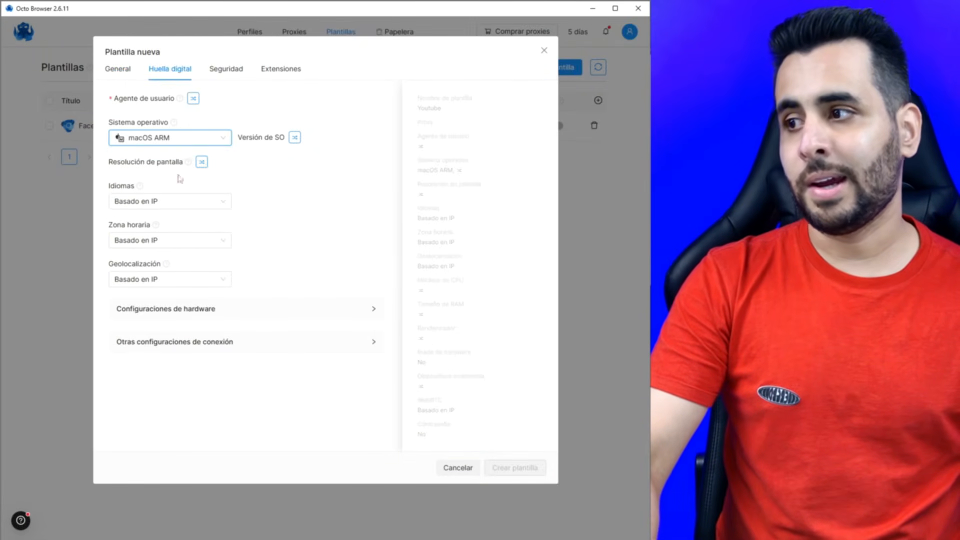
click(225, 315)
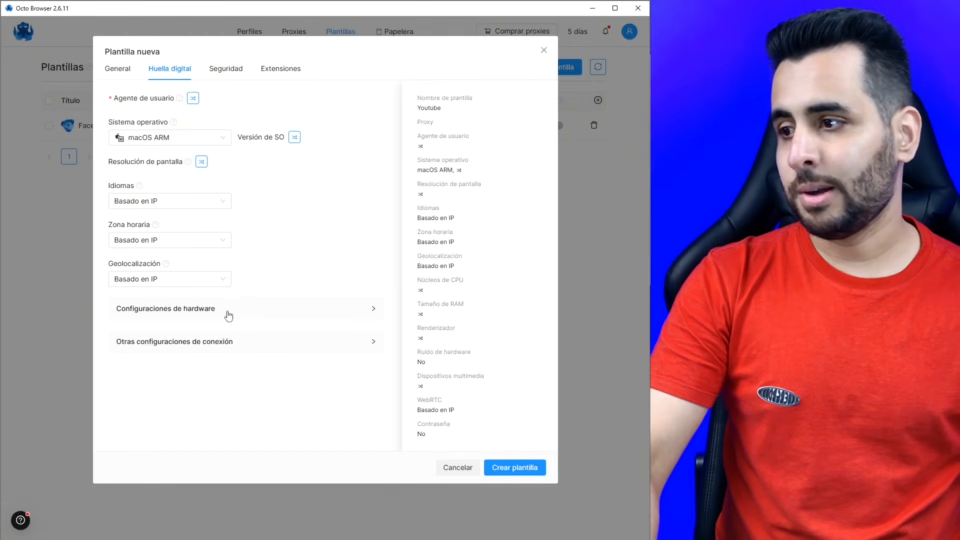
click(222, 73)
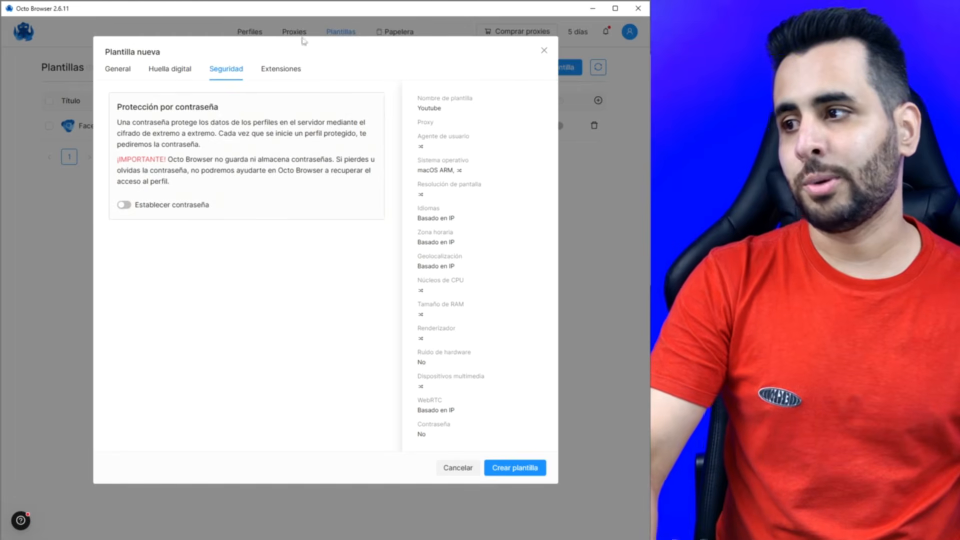
click(281, 69)
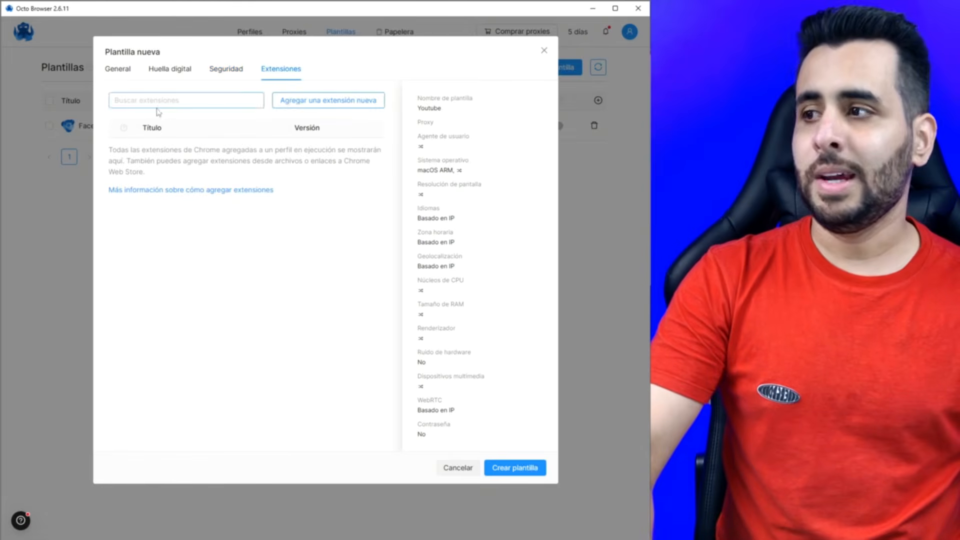
click(512, 473)
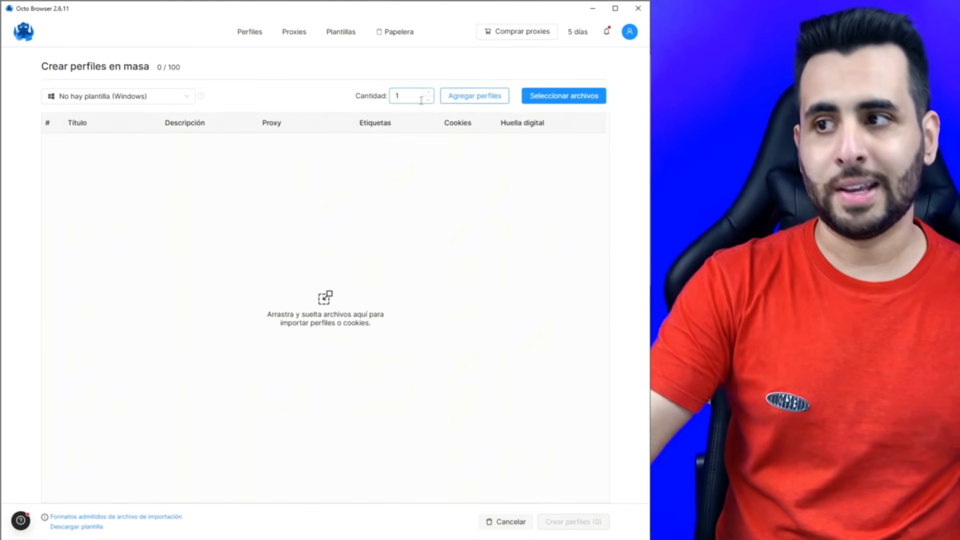
- Add 10 bulk profiles based on the Youtube template
drag(410, 98, 386, 101)
text(10)
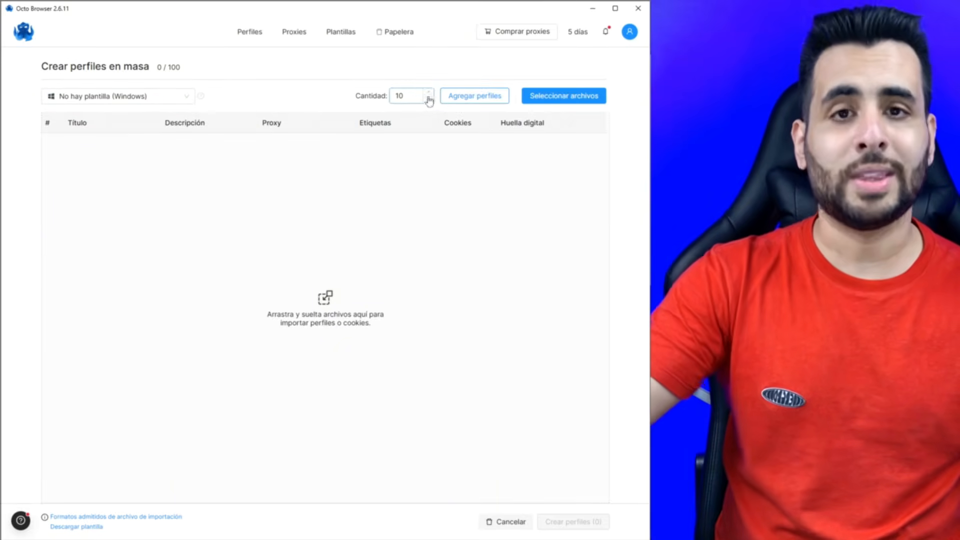
click(186, 97)
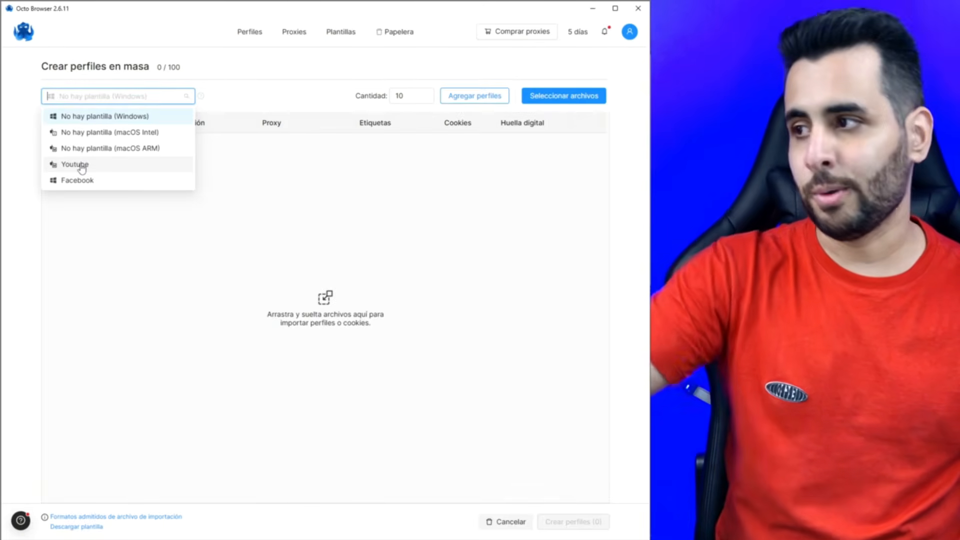
click(82, 168)
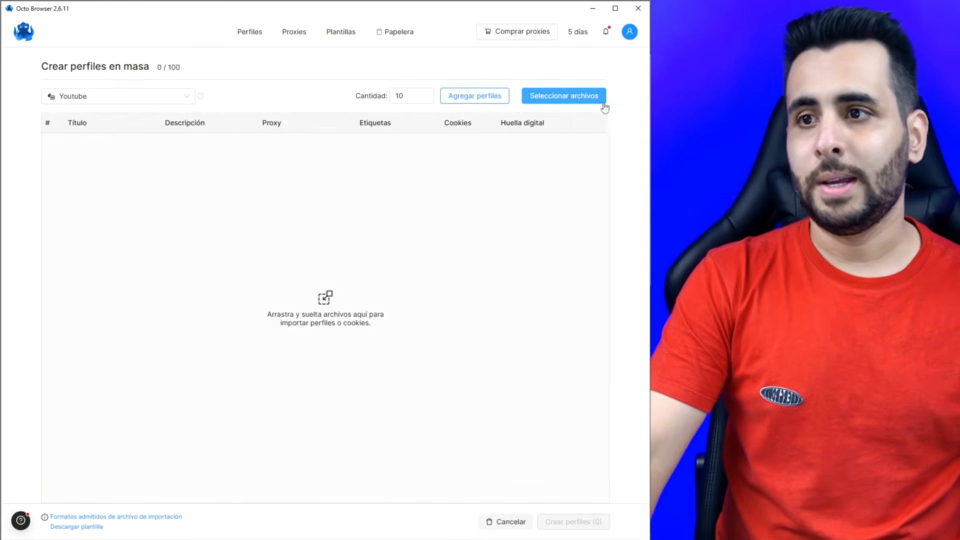
click(412, 95)
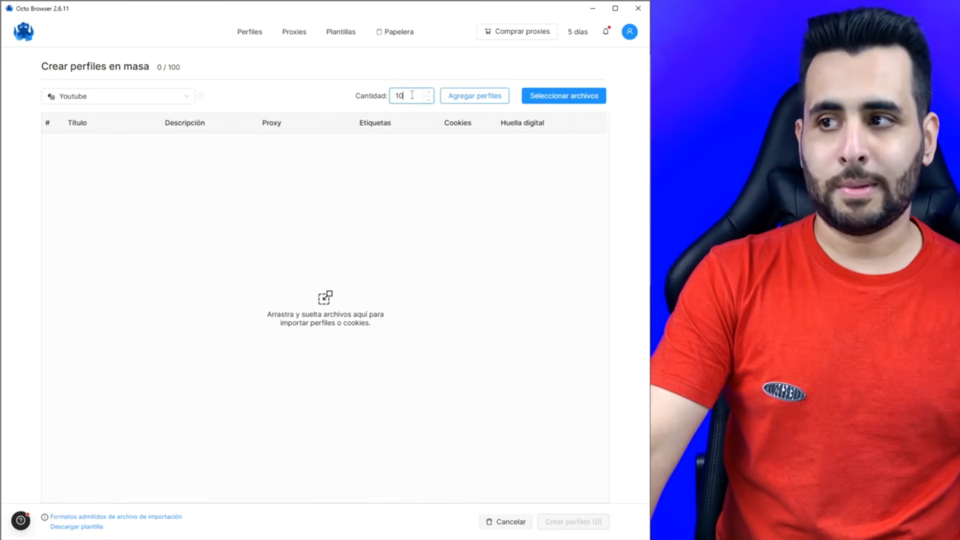
click(485, 101)
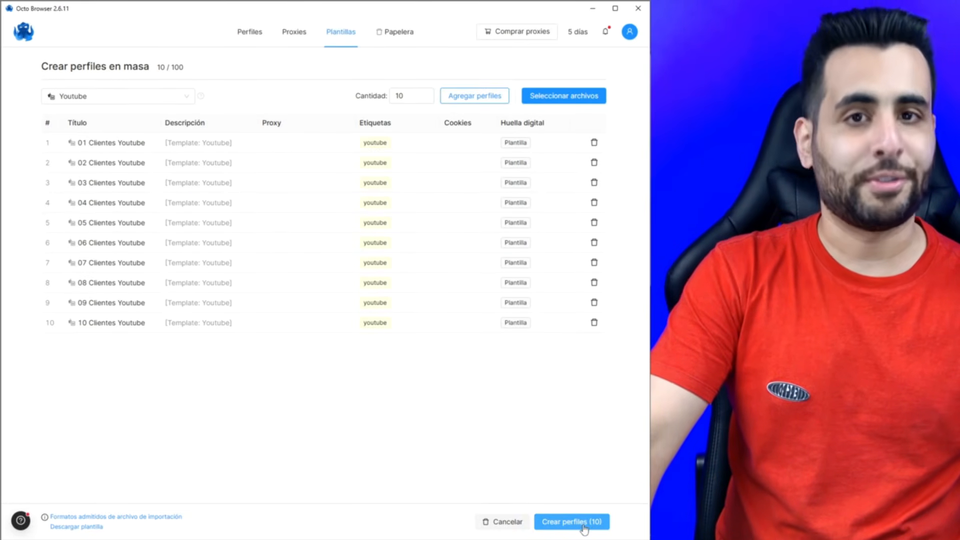
- Create the ten Clientes Youtube profiles and list profiles at 100 per page
click(592, 522)
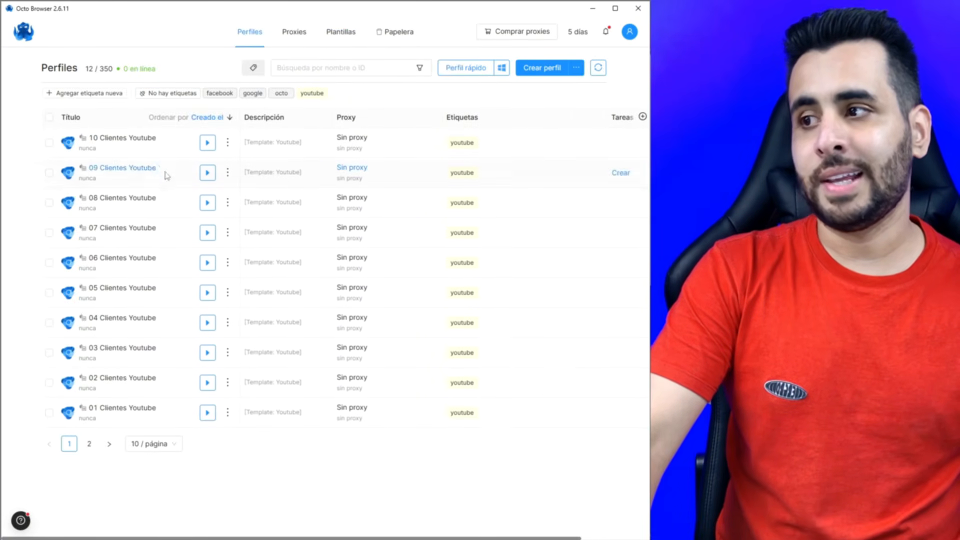
click(154, 444)
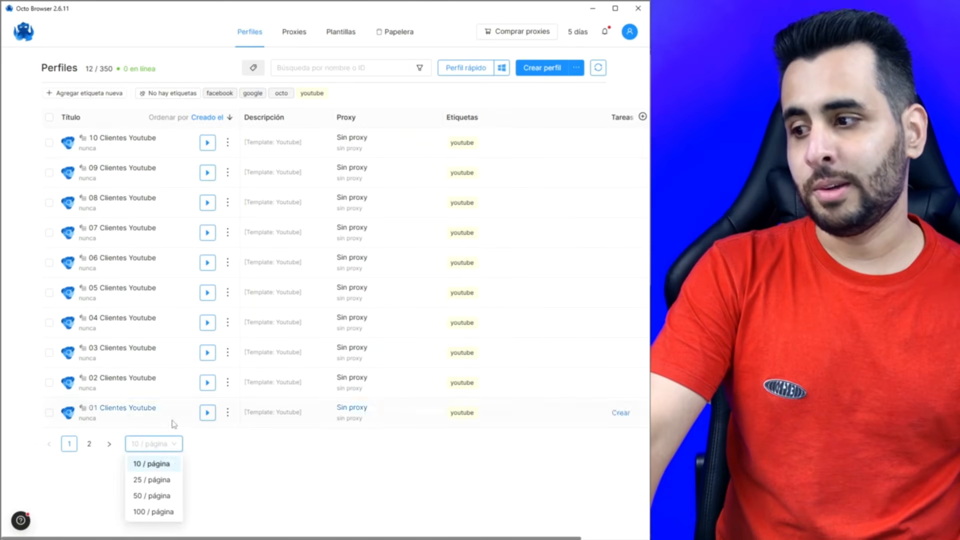
click(156, 514)
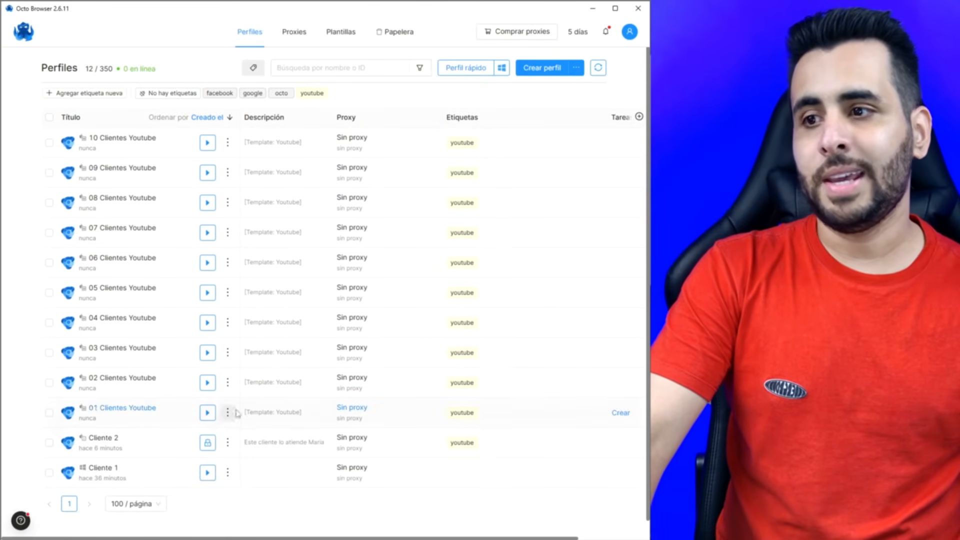
click(228, 143)
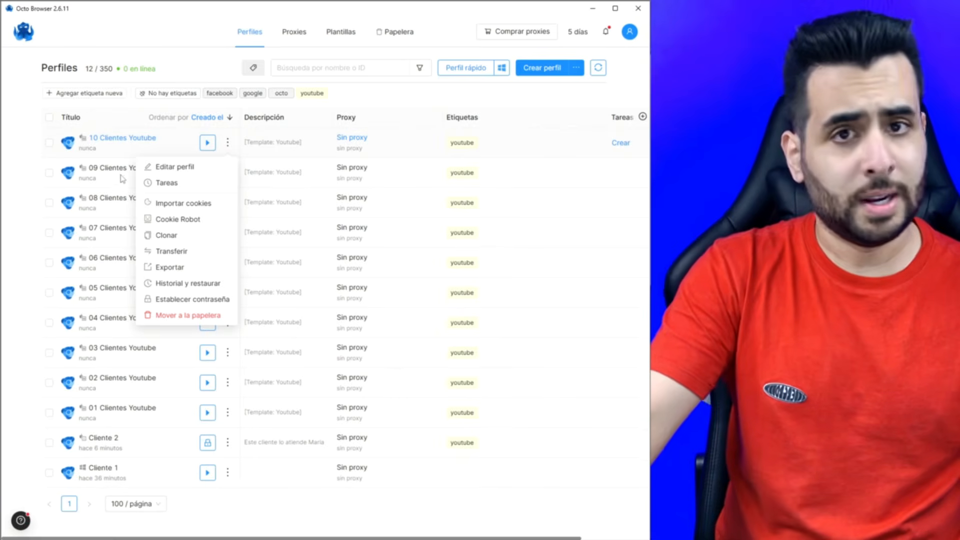
click(283, 165)
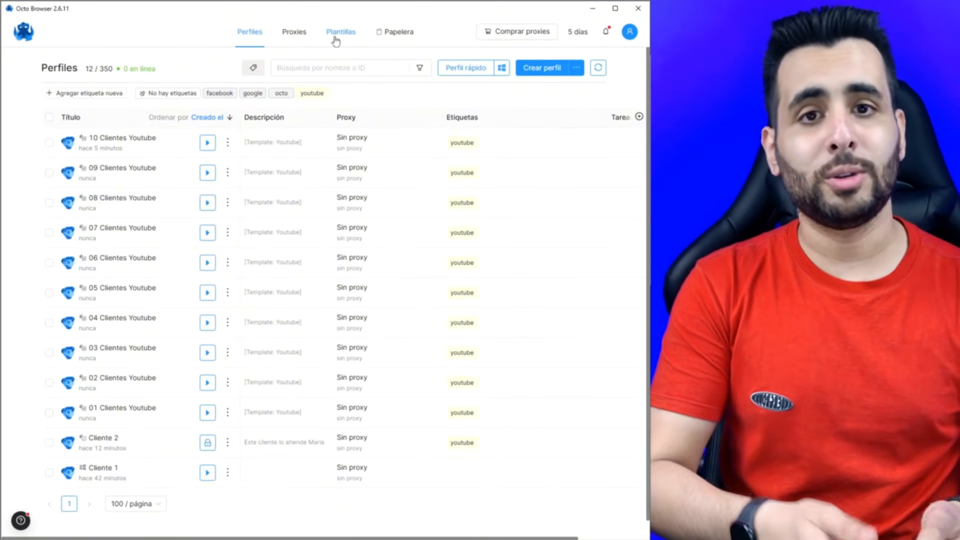
- Enable two-factor authentication in the account settings
click(630, 33)
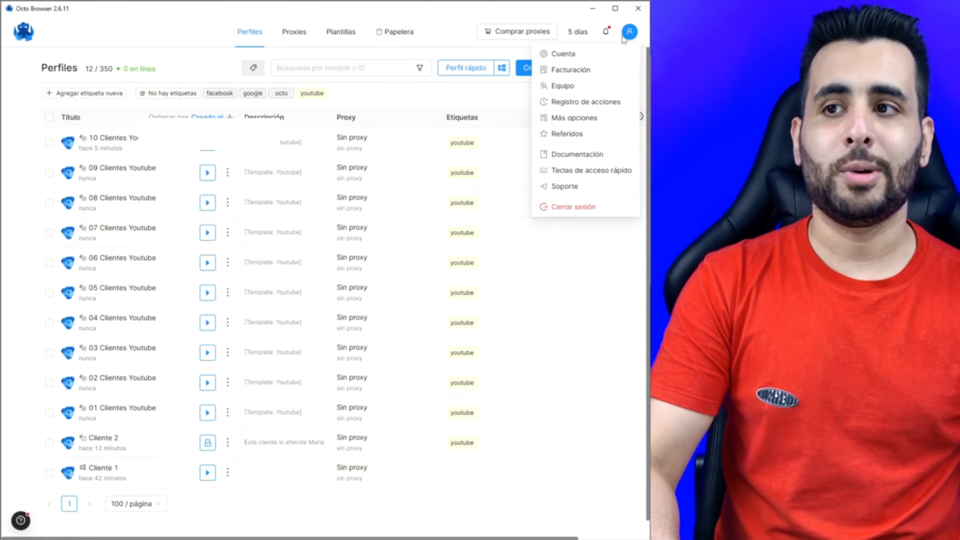
click(576, 54)
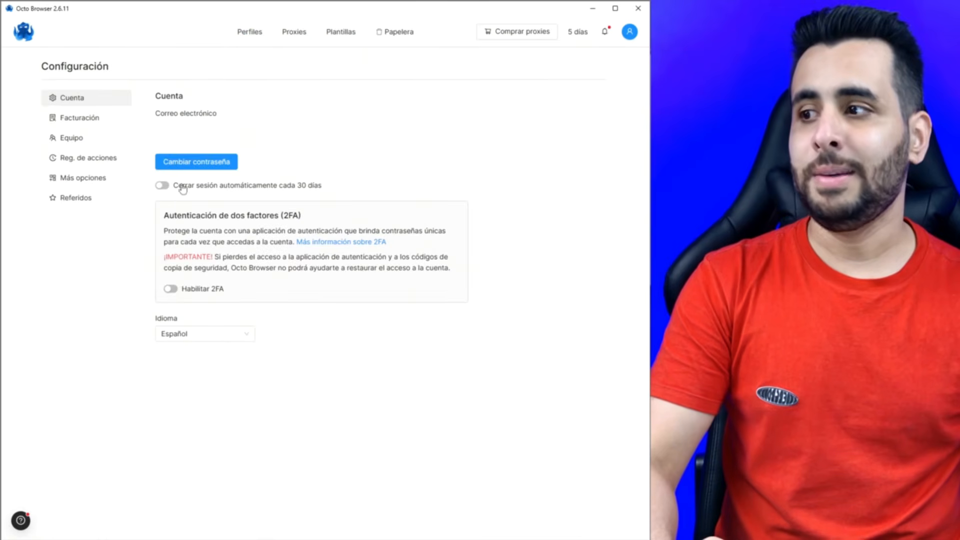
click(171, 290)
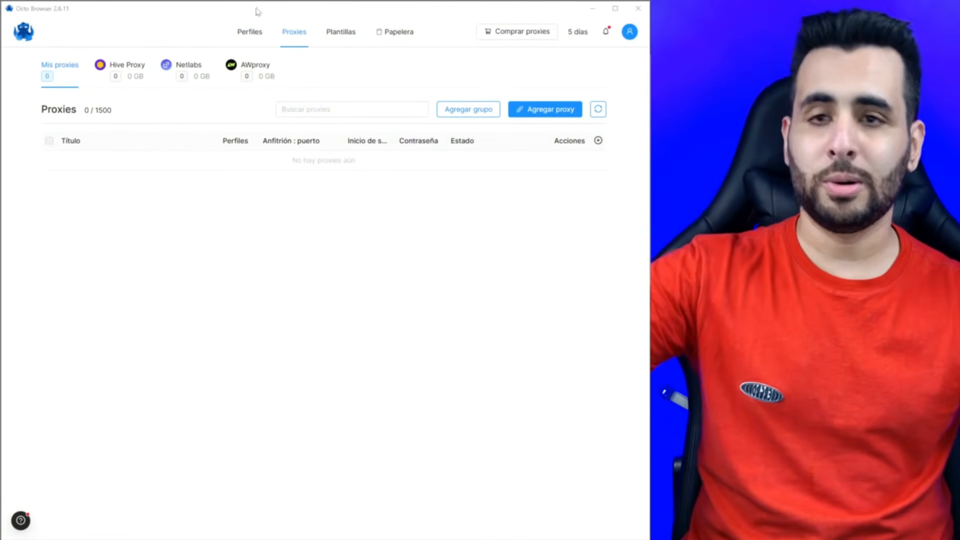
- Open the Hive Proxy traffic top-up and close it without buying
click(299, 36)
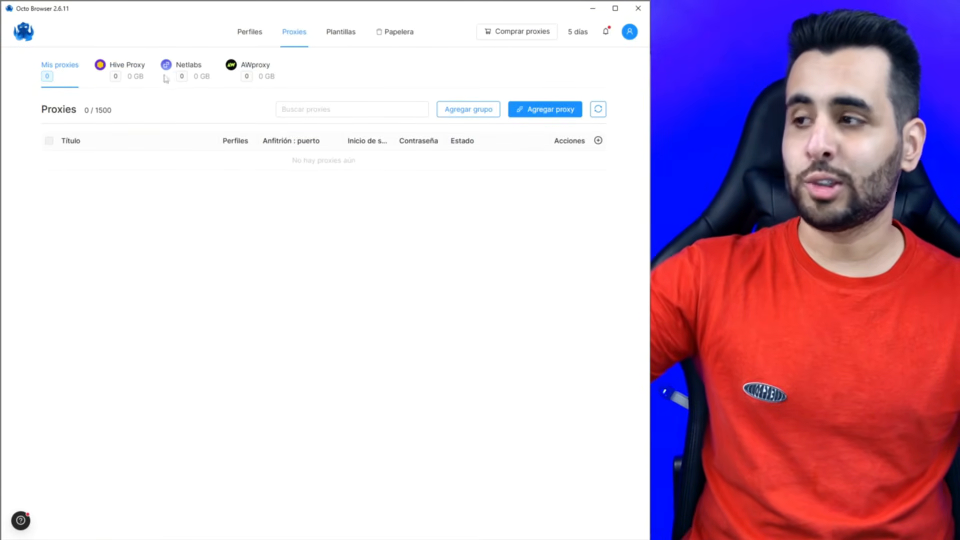
click(120, 76)
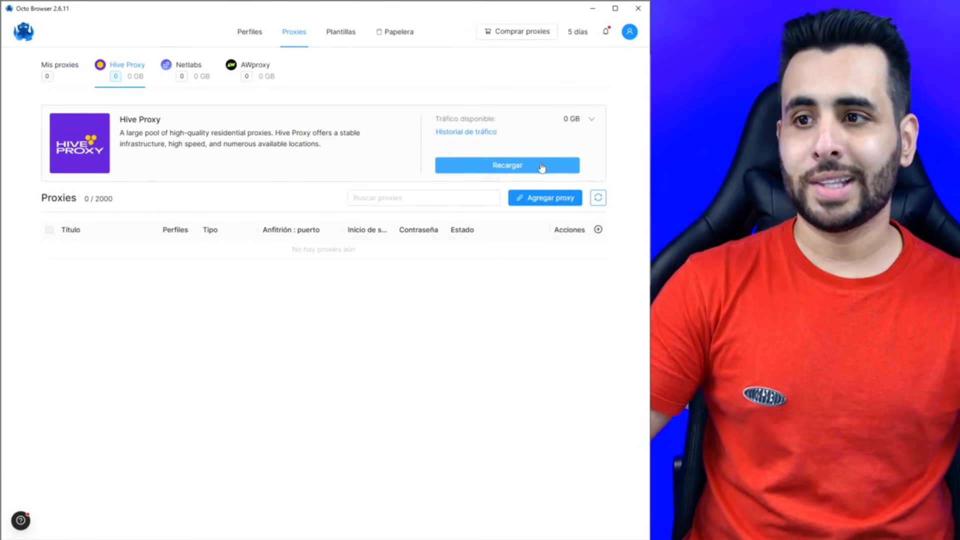
click(517, 166)
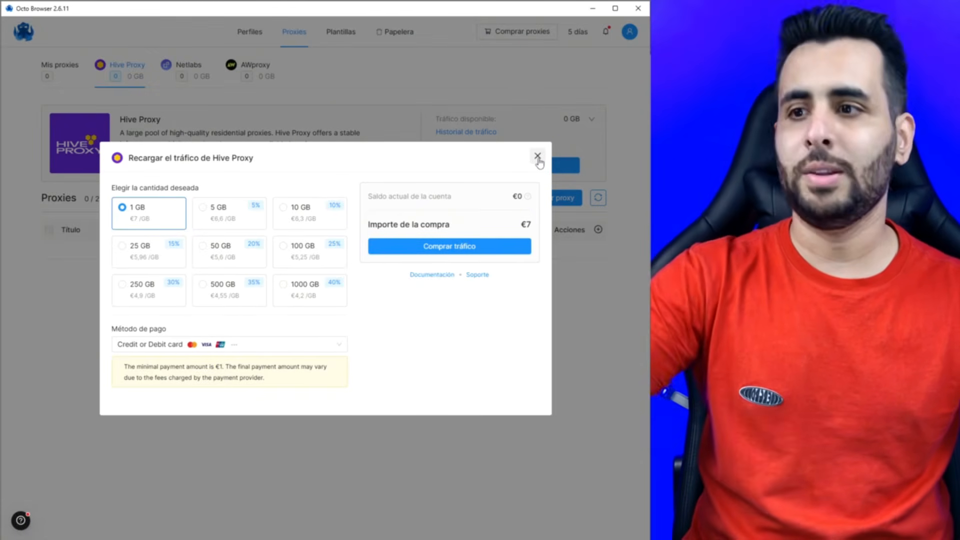
click(538, 157)
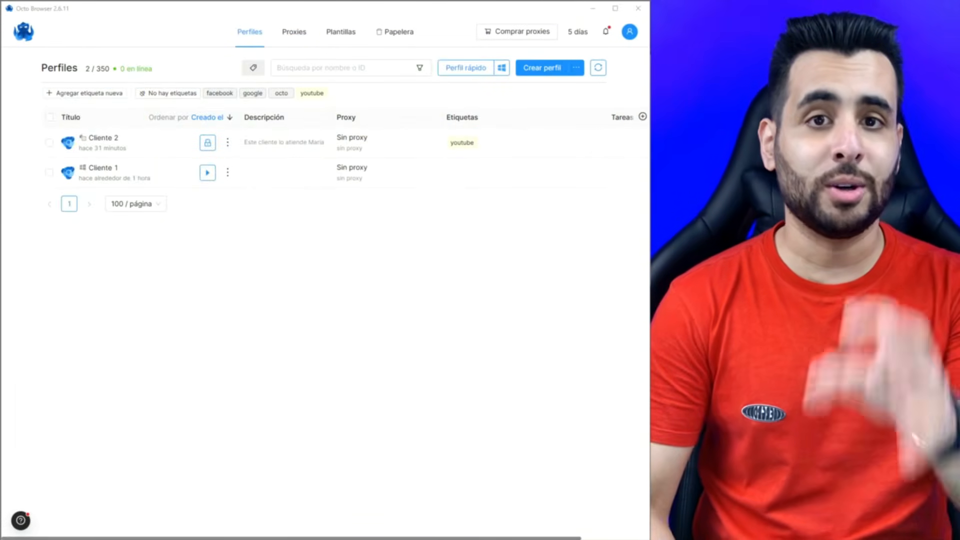